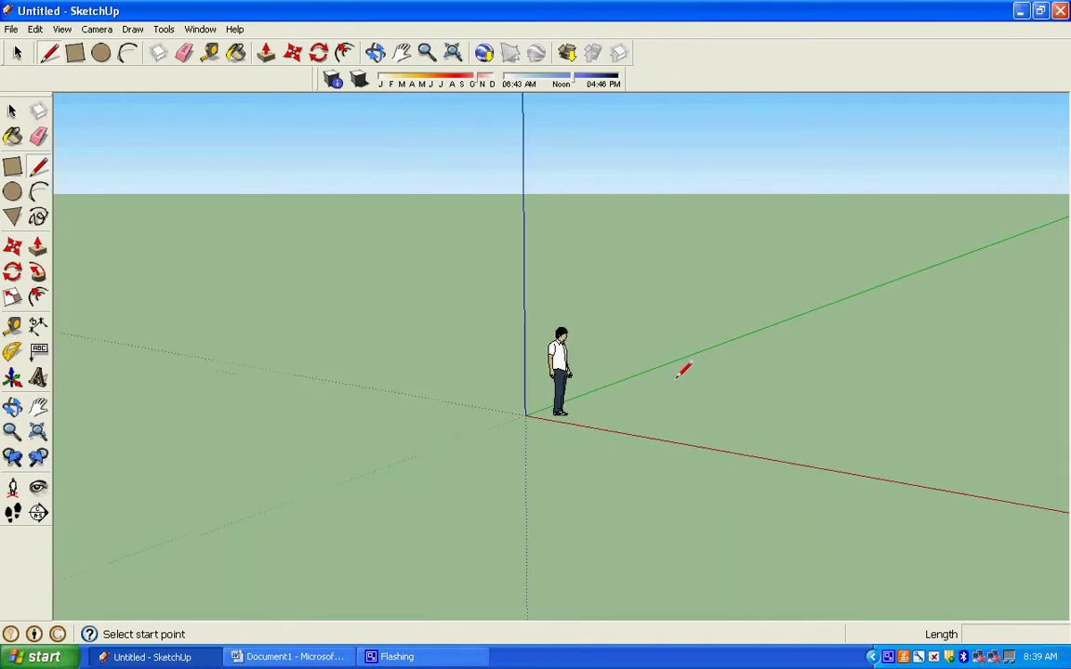
# Step: Draw a rectangle 150' long and about 10' 5" deep on the ground along the red axis near the origin
pyautogui.click(375, 53)
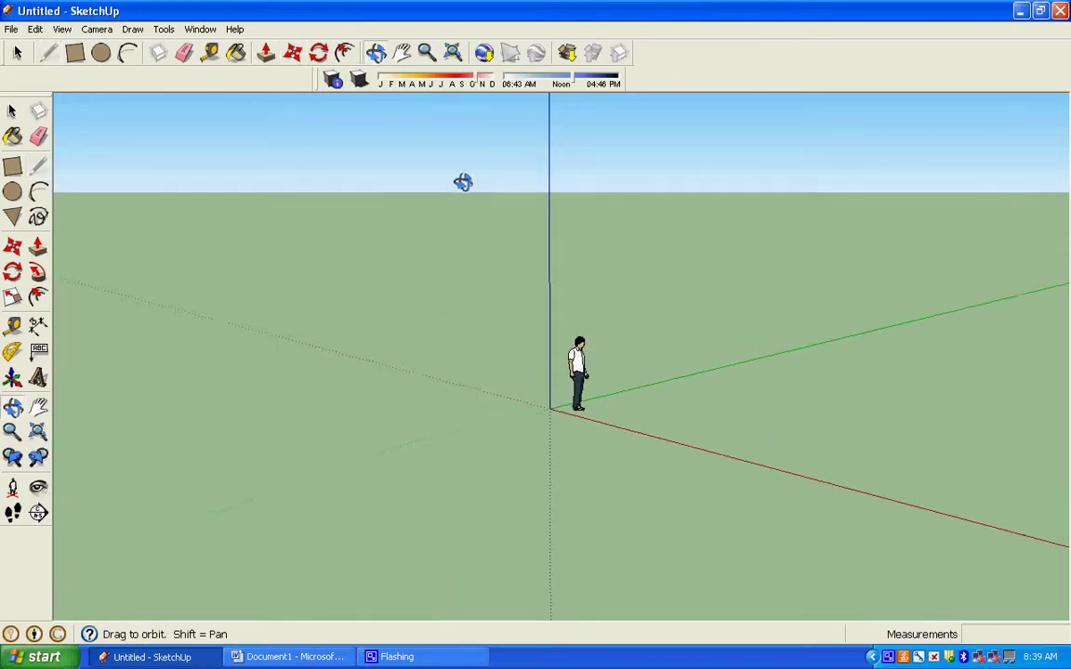
pyautogui.moveTo(463, 181); pyautogui.dragTo(720, 514)
pyautogui.press('l')
pyautogui.moveTo(720, 514)
pyautogui.mouseDown(button='middle')
pyautogui.moveTo(760, 530)
pyautogui.moveTo(757, 509)
pyautogui.mouseUp(button='middle')
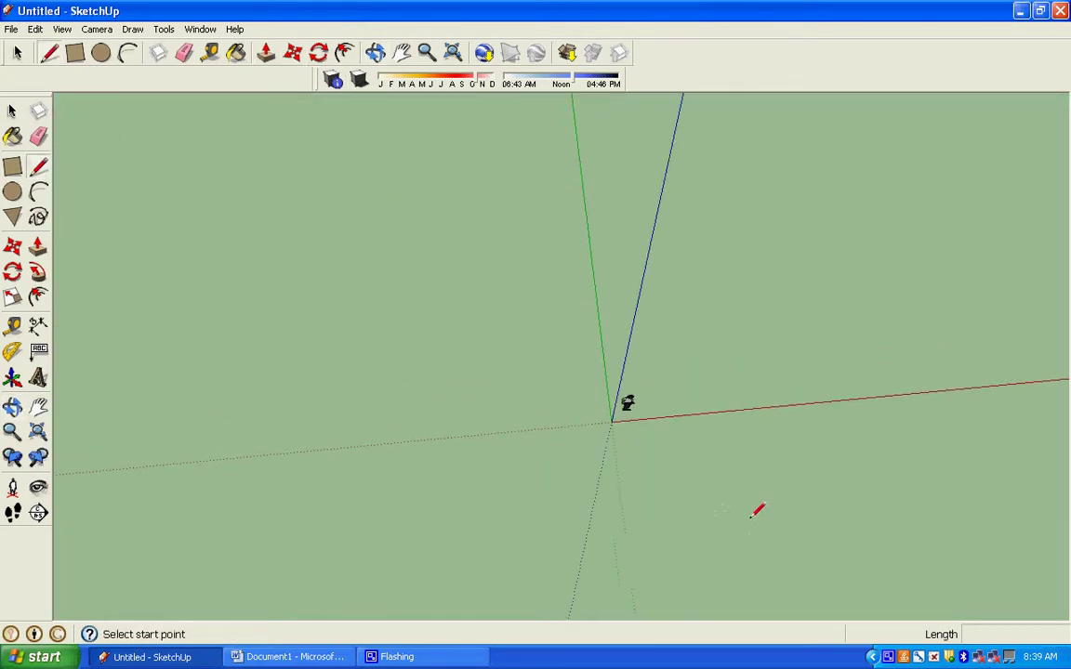
pyautogui.click(401, 53)
pyautogui.moveTo(803, 203); pyautogui.dragTo(616, 363)
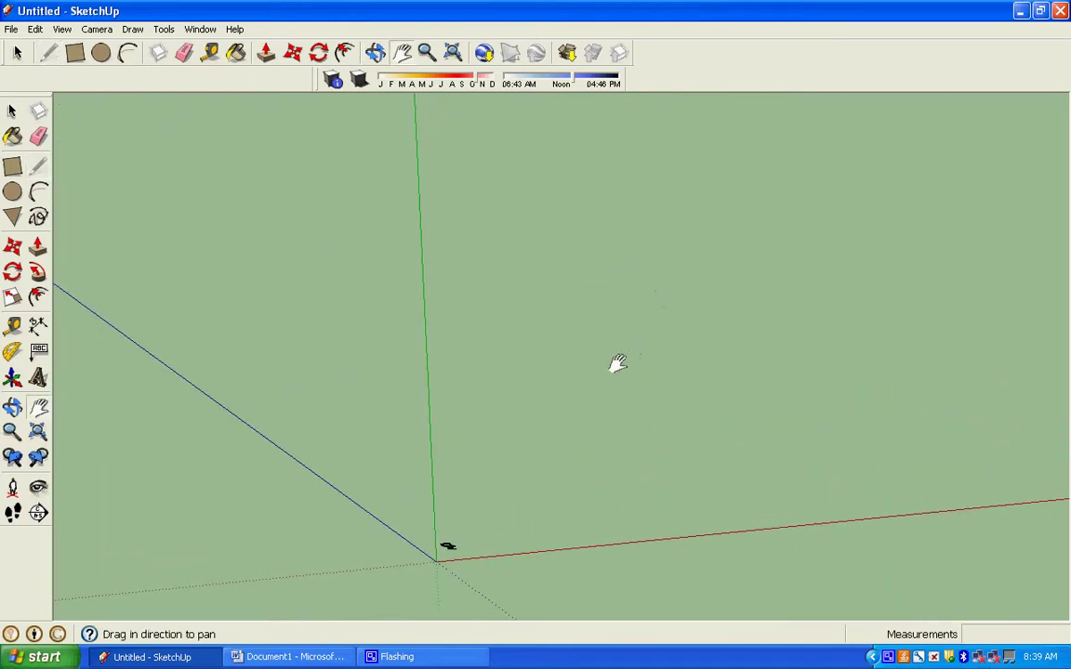
pyautogui.click(75, 53)
pyautogui.click(494, 537)
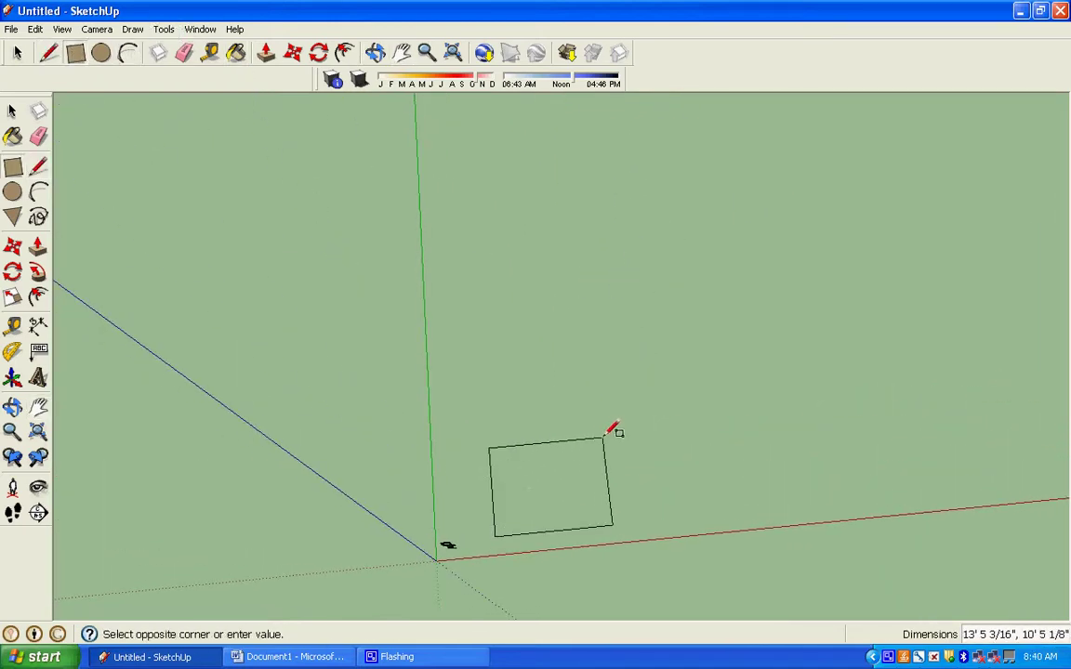
pyautogui.write('150')
pyautogui.press('Return')
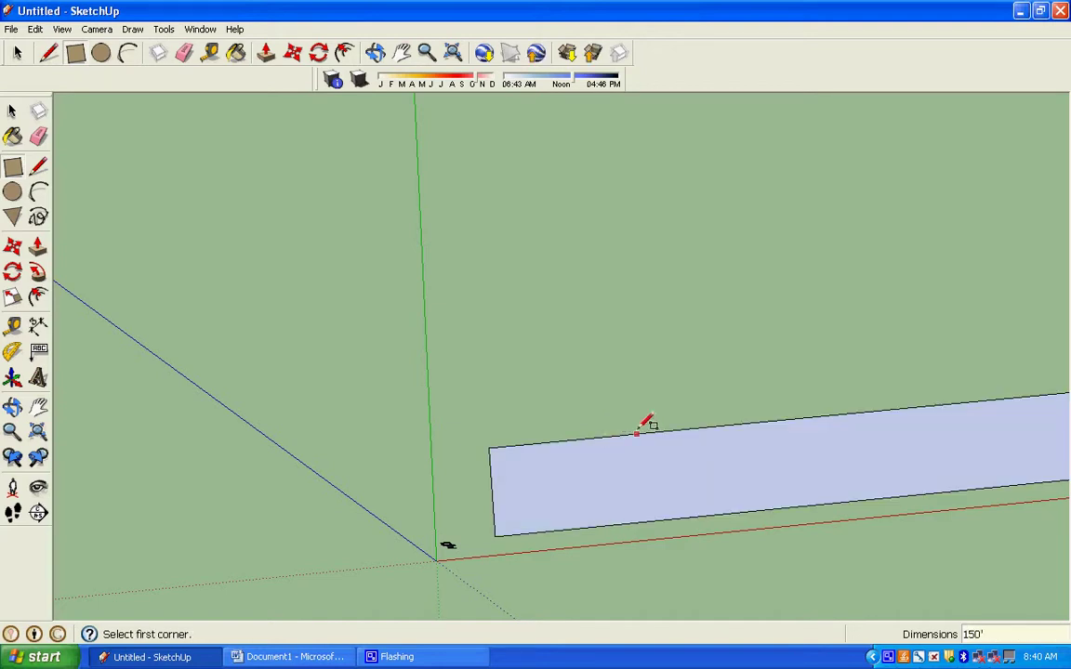
# Step: Move the rectangle's far long edge 150' along the green axis to deepen the ground plot
pyautogui.click(293, 53)
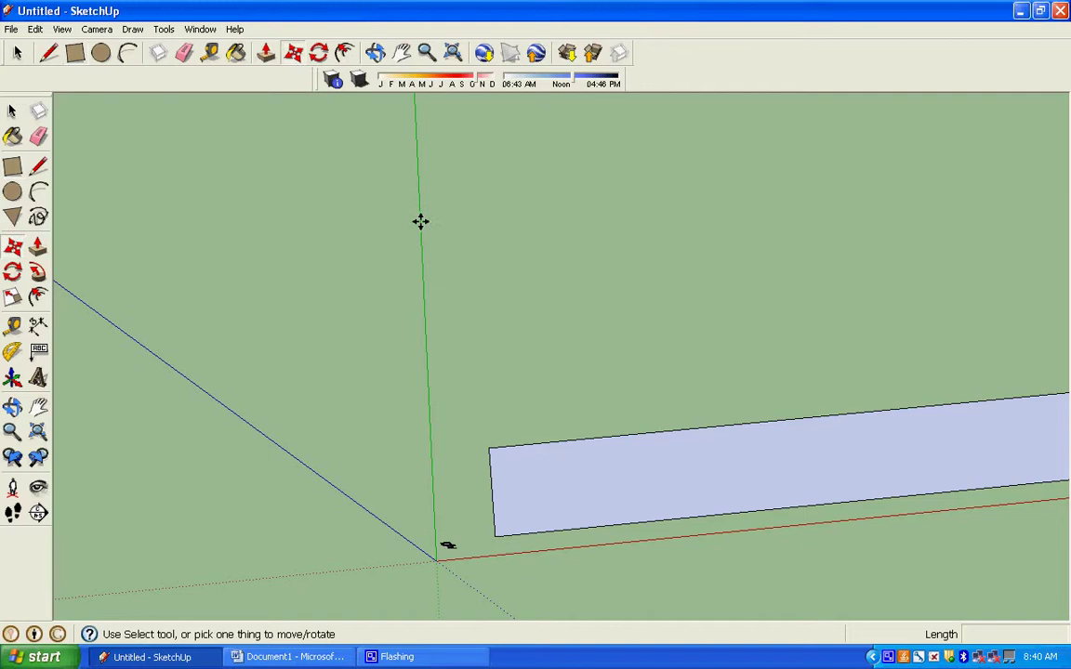
pyautogui.click(675, 430)
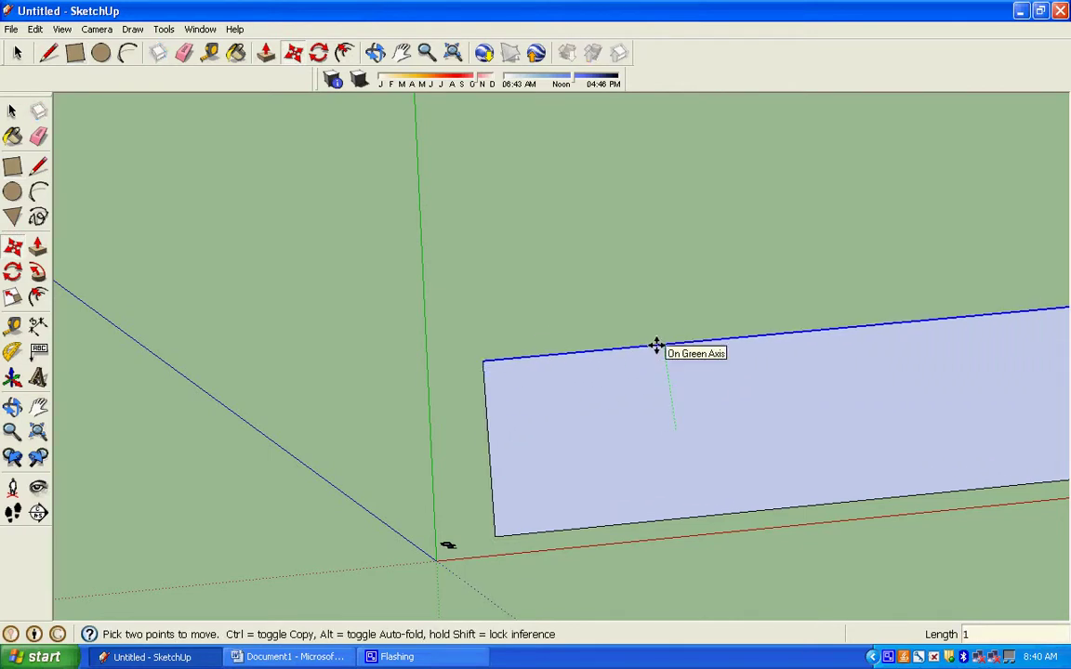
pyautogui.press('Return')
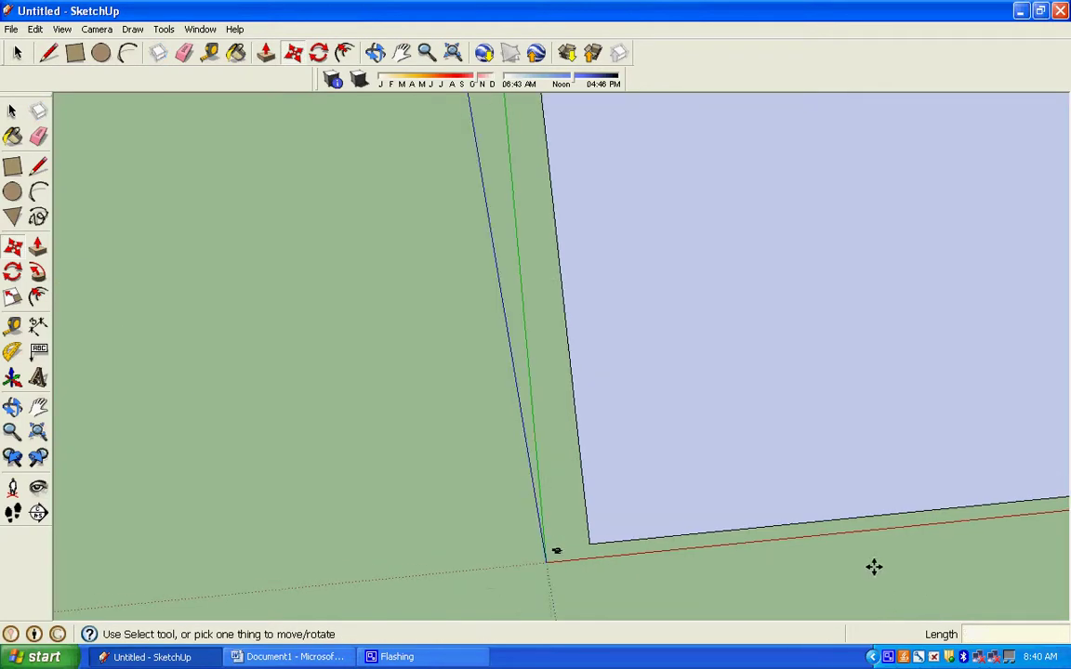
# Step: Paint the large ground face with the Vegetation_HoneyLocust material
pyautogui.click(401, 53)
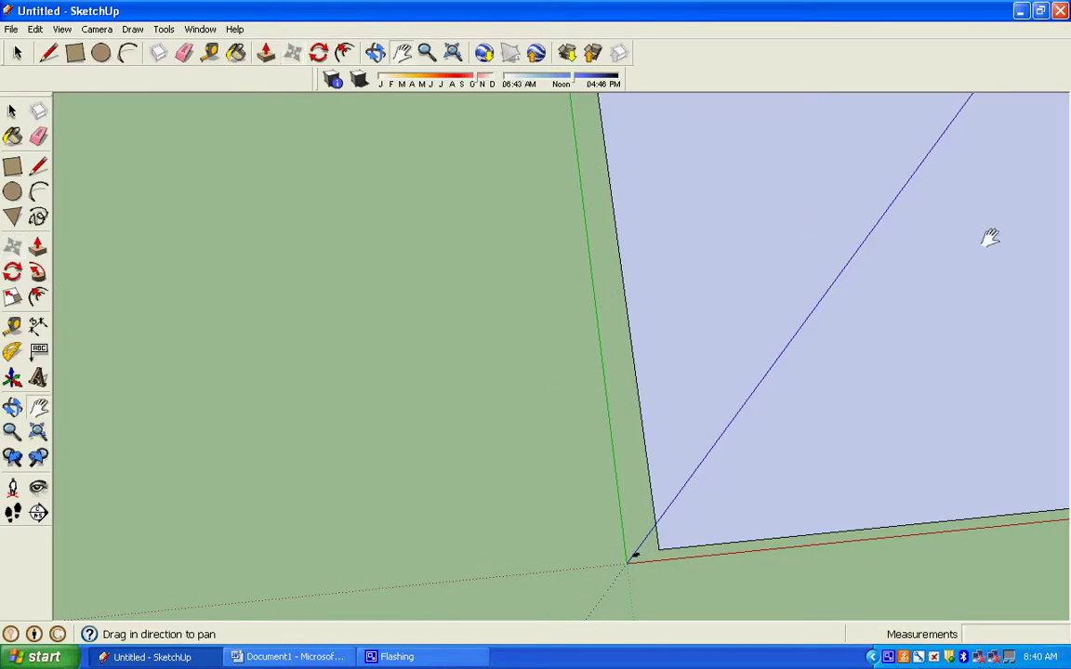
pyautogui.moveTo(987, 234); pyautogui.dragTo(578, 241)
pyautogui.press('o')
pyautogui.moveTo(724, 529); pyautogui.dragTo(710, 263)
pyautogui.press('h')
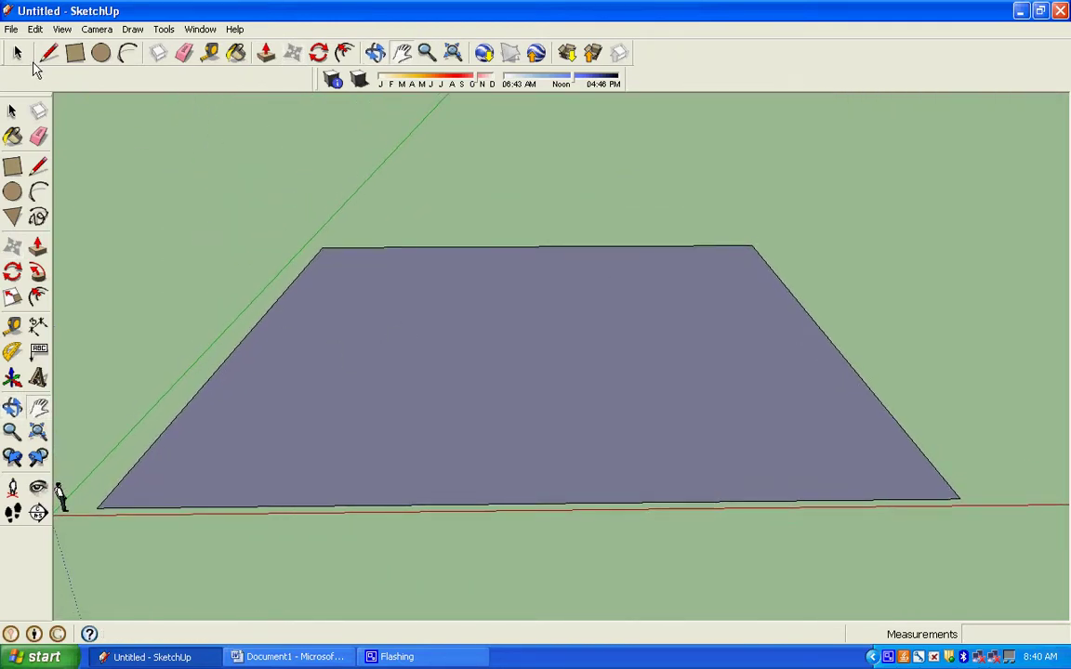
pyautogui.press('space')
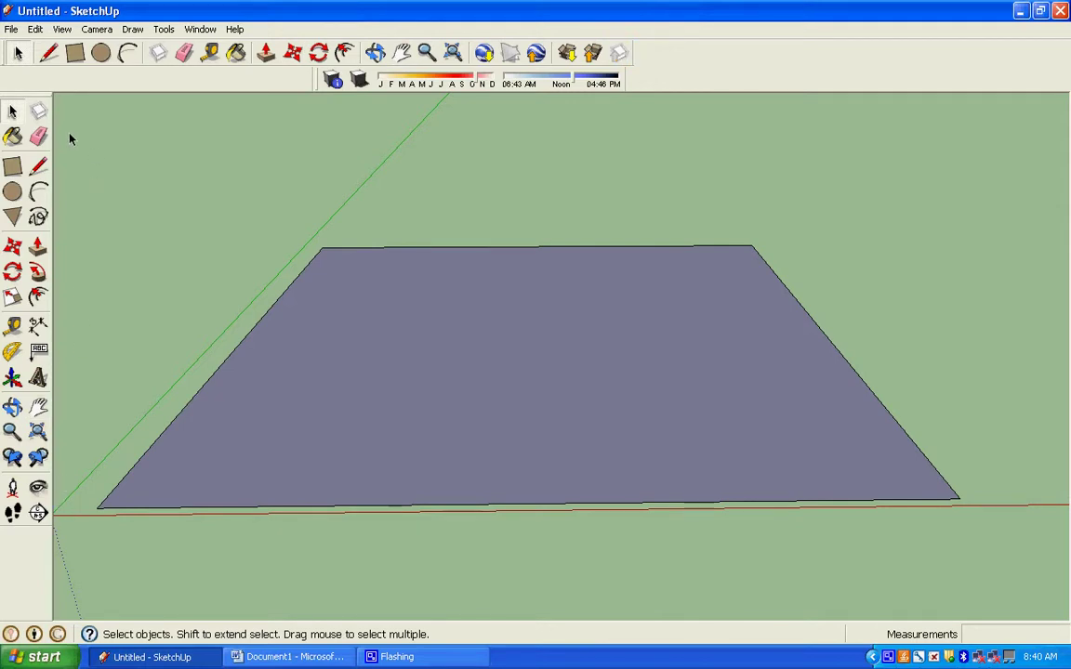
pyautogui.click(235, 53)
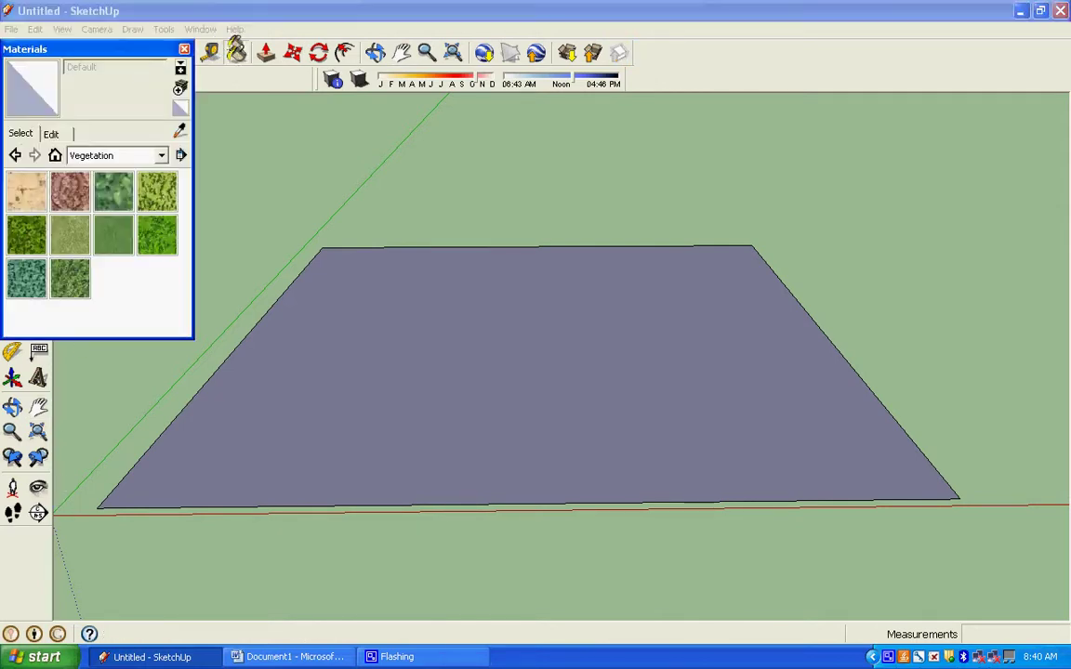
pyautogui.click(157, 235)
pyautogui.click(514, 433)
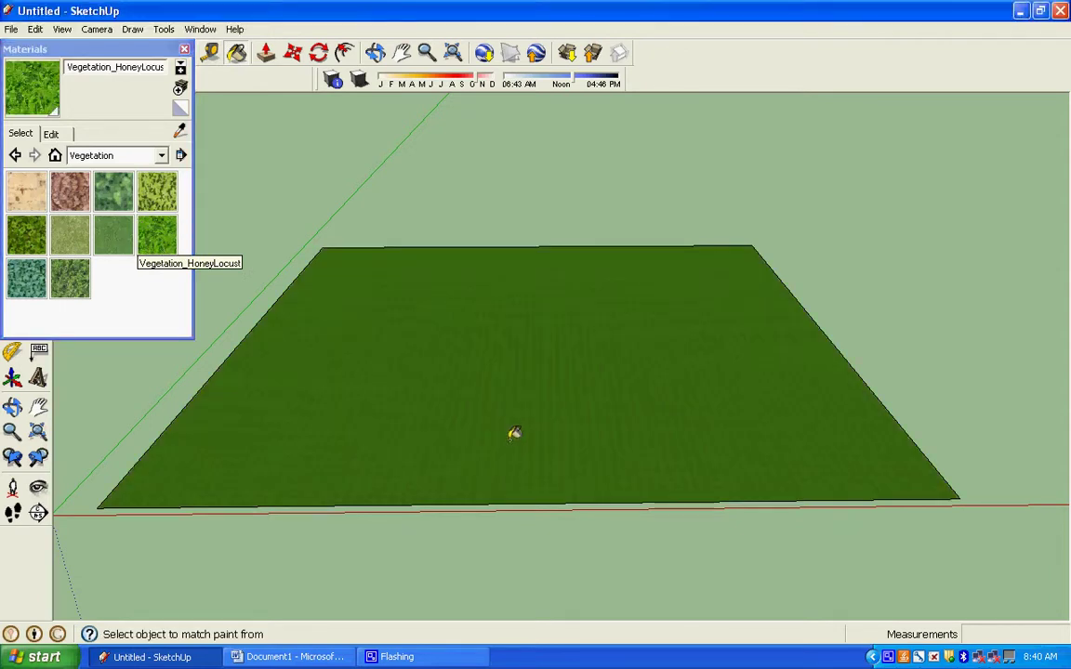
pyautogui.click(184, 50)
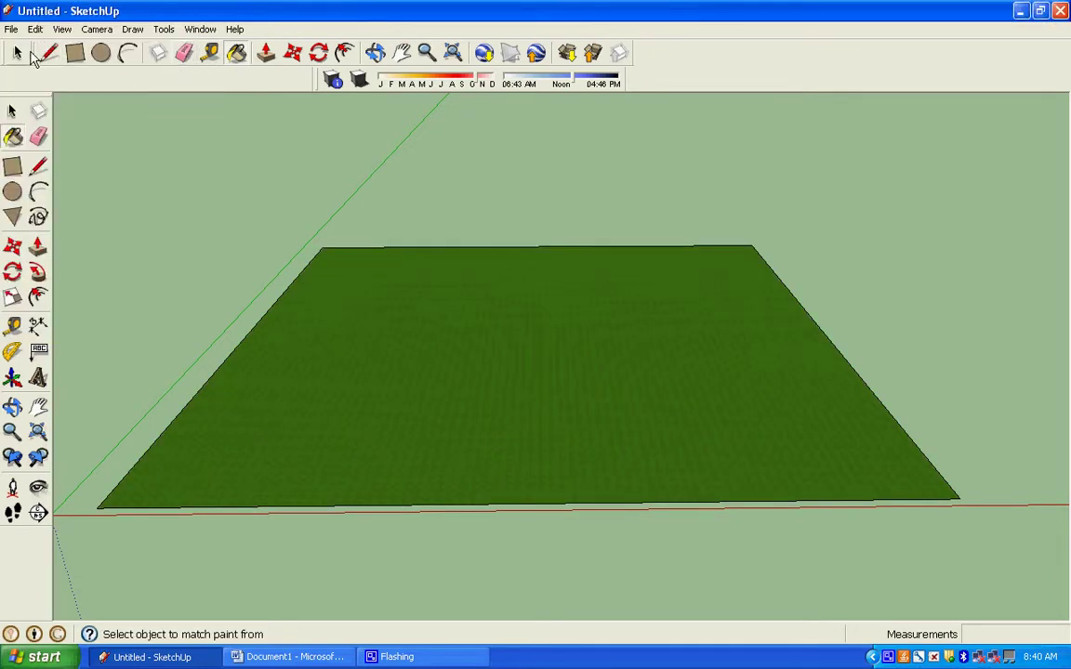
# Step: Select the whole green ground plot, face and edges, and make it a group
pyautogui.click(16, 53)
pyautogui.moveTo(62, 128); pyautogui.dragTo(991, 581)
pyautogui.rightClick(558, 402)
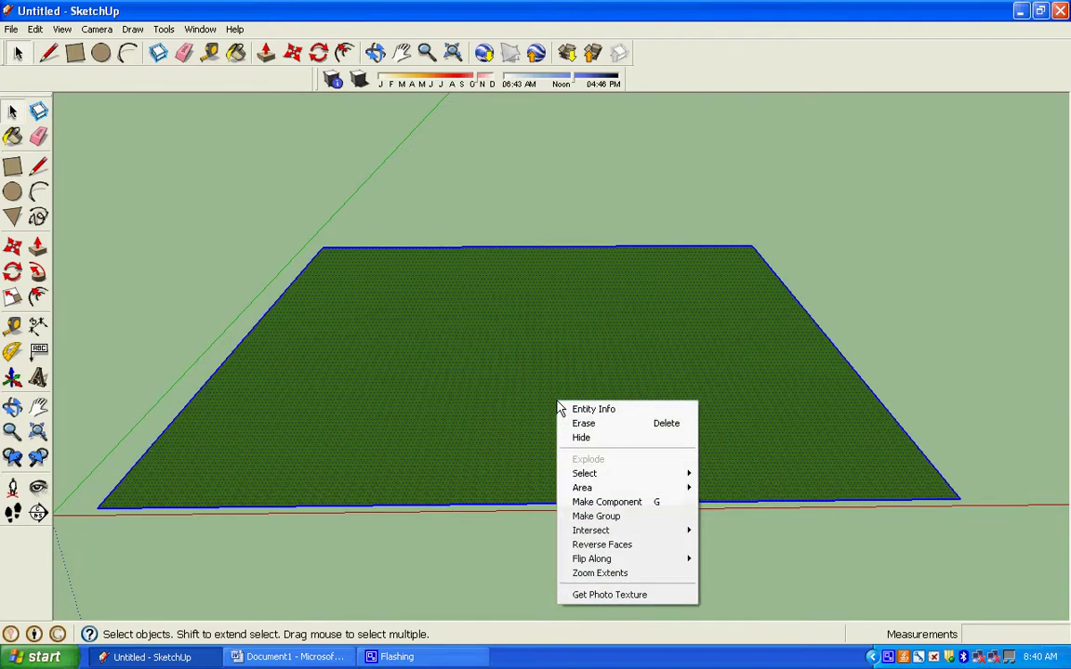
pyautogui.click(596, 518)
# Step: Draw a rectangle 20' long and about 11' 7" deep on the grass near the plot corner closest to the origin
pyautogui.moveTo(595, 558); pyautogui.dragTo(596, 622, button='middle')
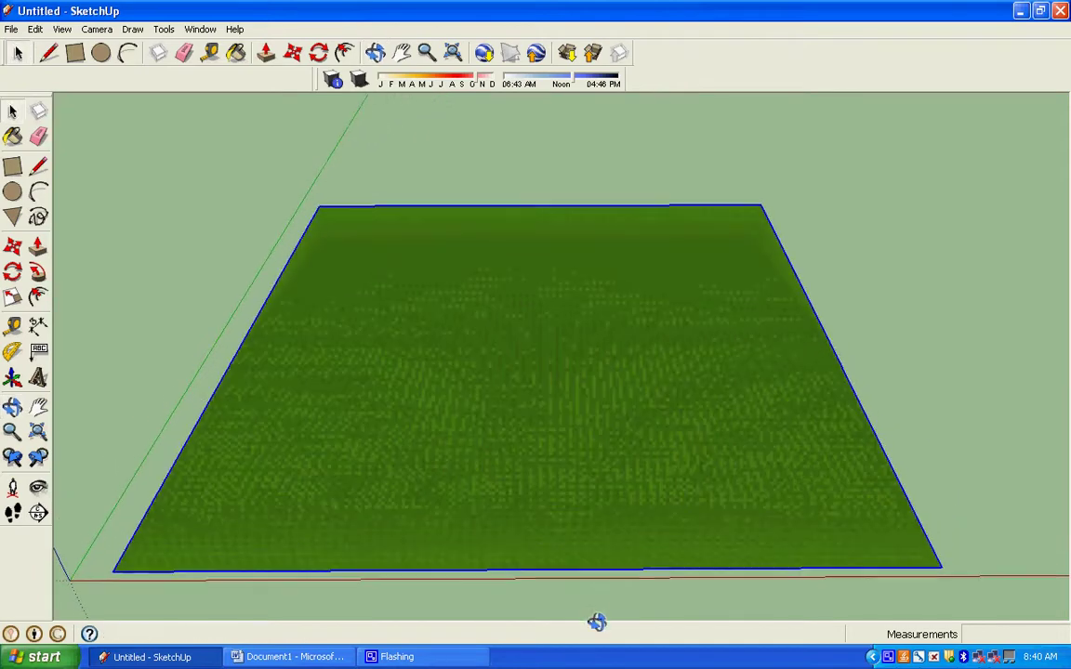
pyautogui.moveTo(581, 213); pyautogui.dragTo(461, 388, button='middle')
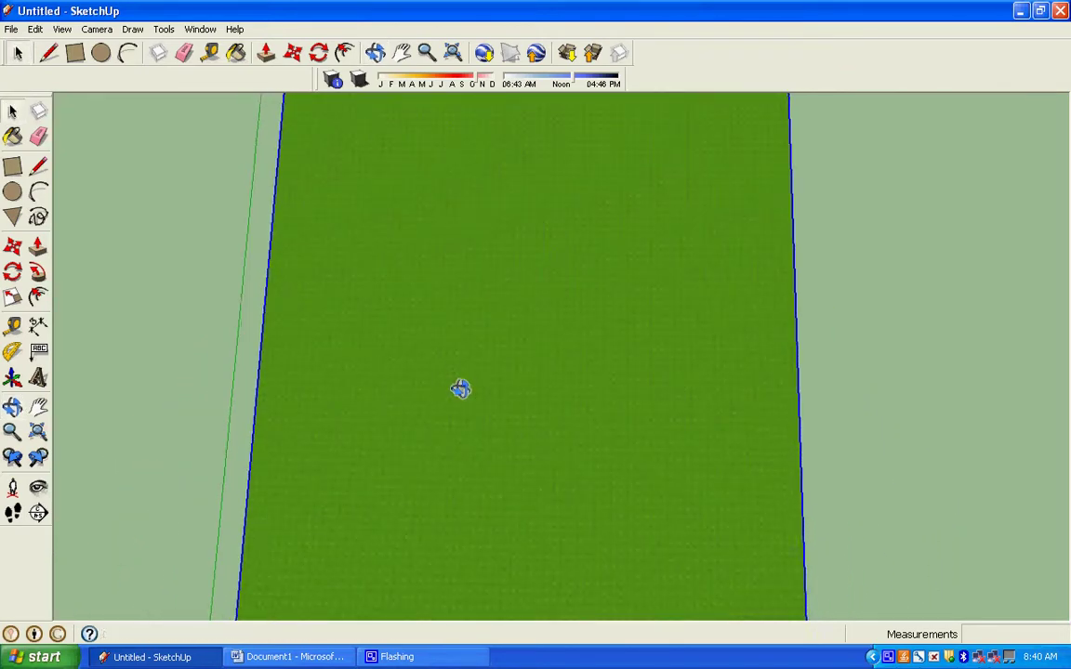
pyautogui.scroll(-2, 456, 385)
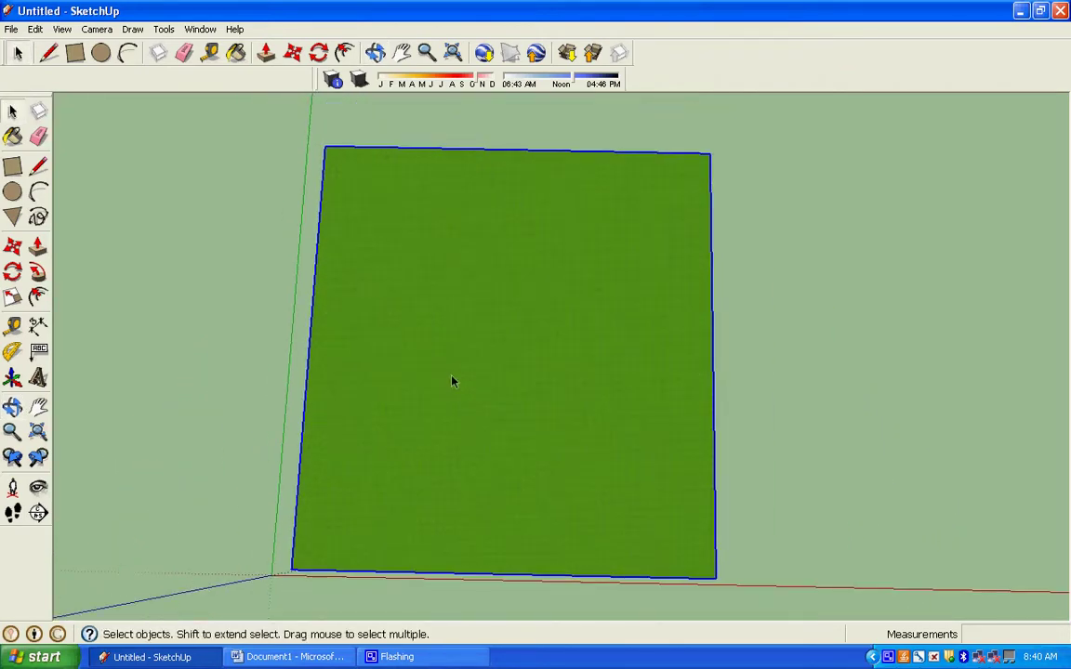
pyautogui.click(76, 53)
pyautogui.click(321, 534)
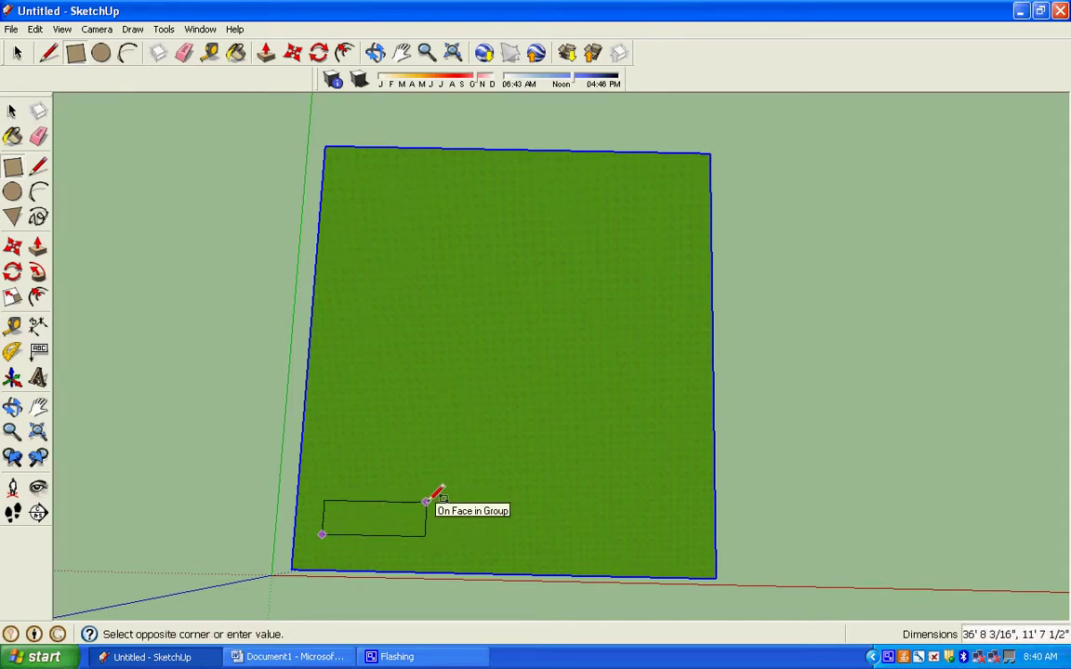
pyautogui.write('20')
pyautogui.press('Return')
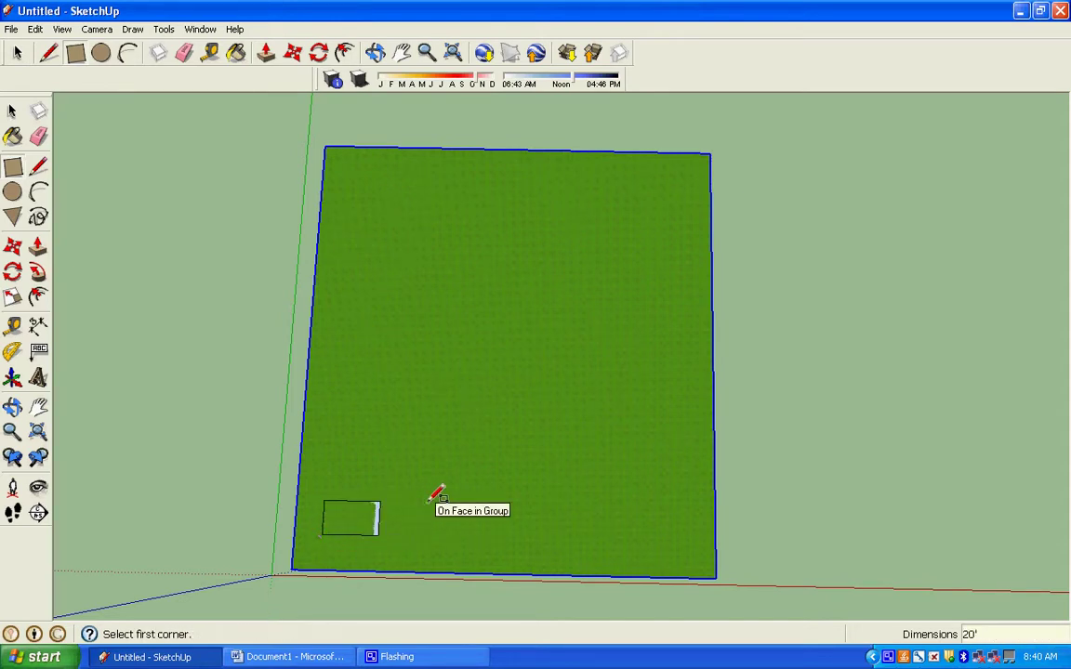
pyautogui.scroll(2, 560, 480)
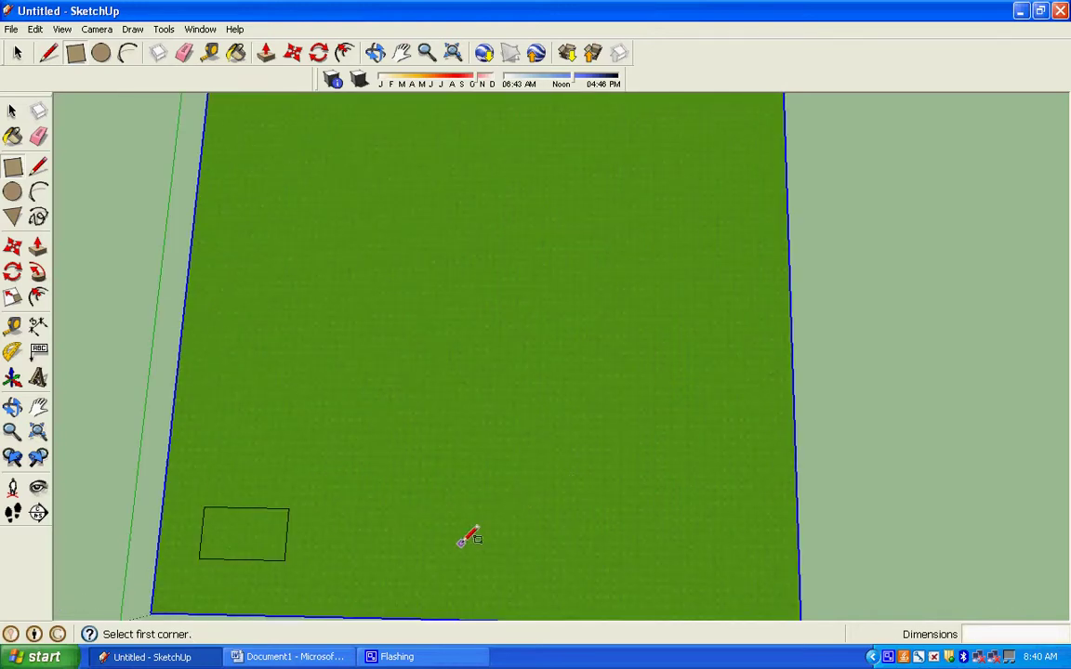
pyautogui.moveTo(103, 469); pyautogui.dragTo(113, 84, button='middle')
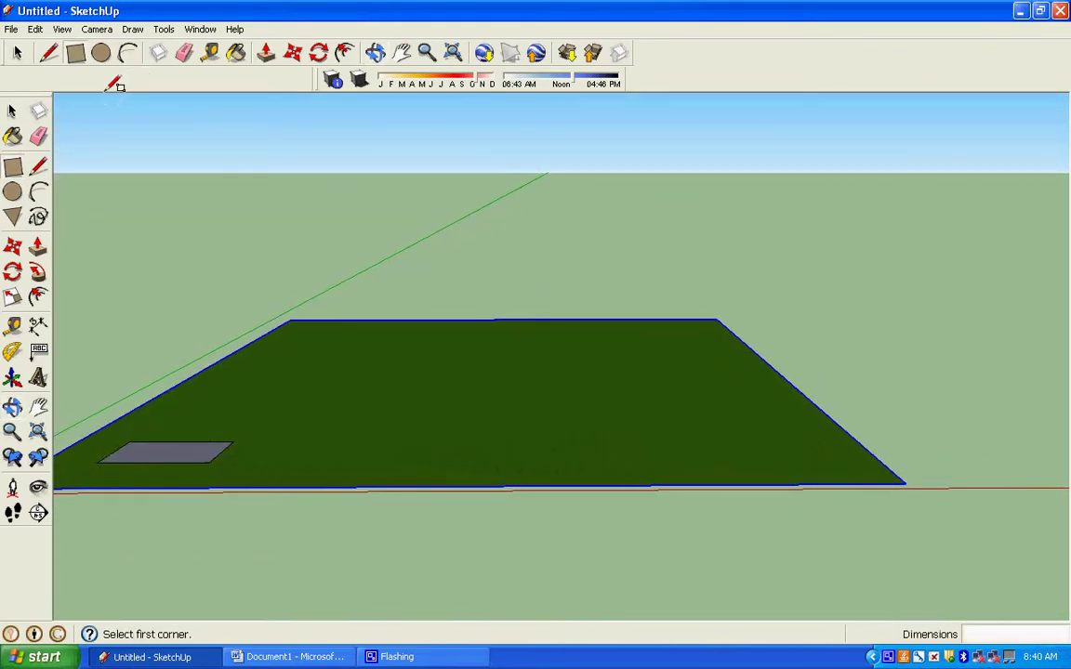
# Step: Switch to Word and replace the notes with "I made this rectangle 20’ now I will pull it up 3’ and hit enter."
pyautogui.click(307, 656)
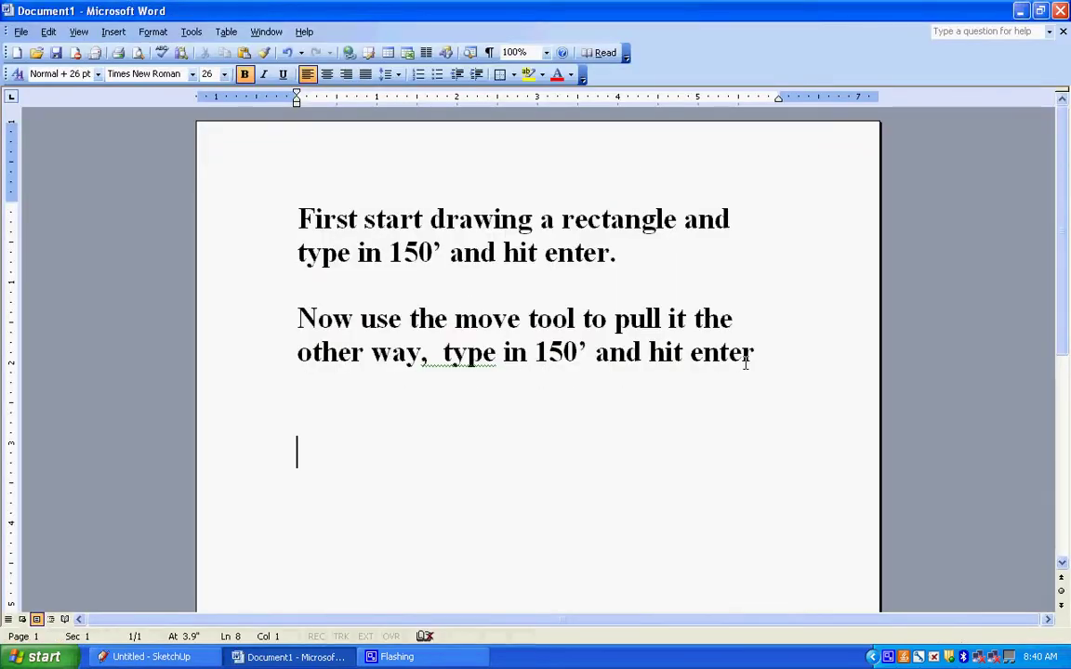
pyautogui.moveTo(397, 381); pyautogui.dragTo(309, 220)
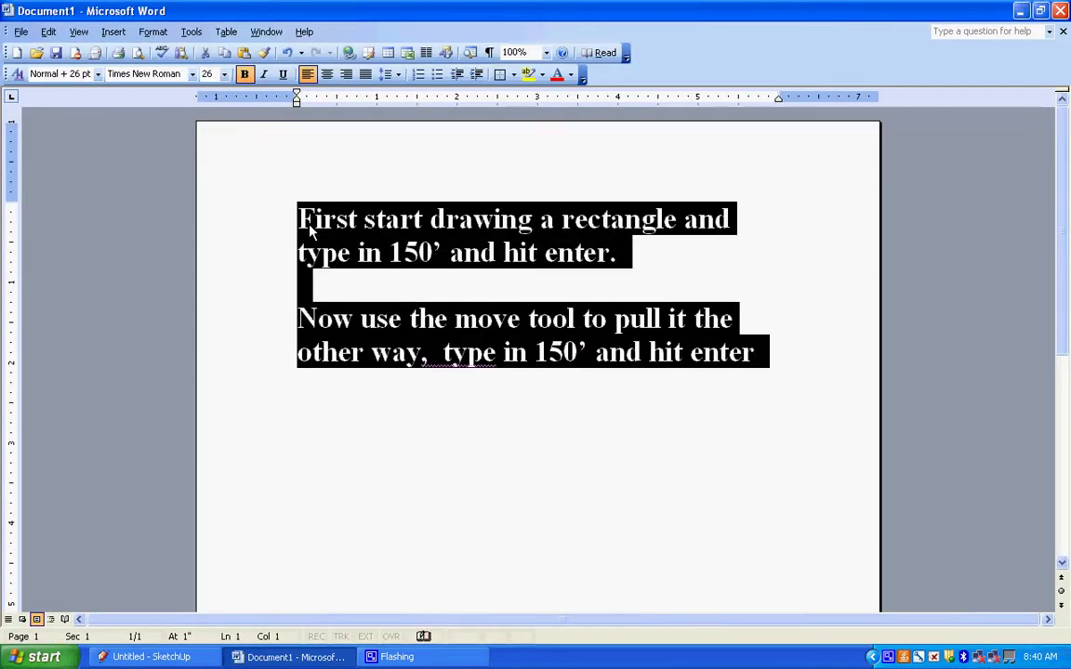
pyautogui.write('I made ')
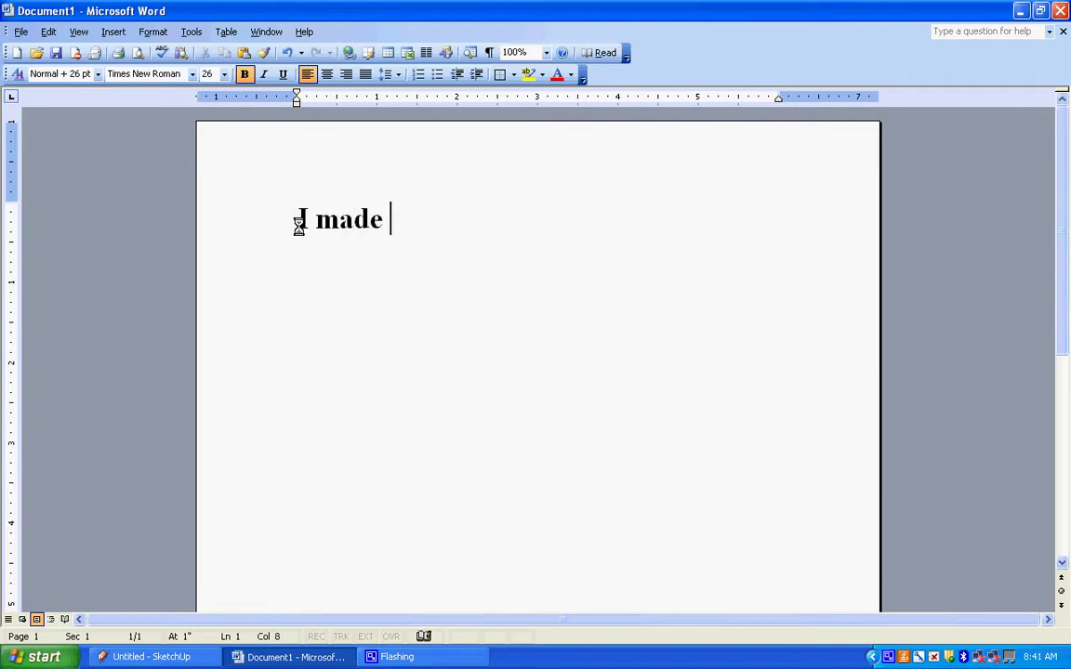
pyautogui.write('this ')
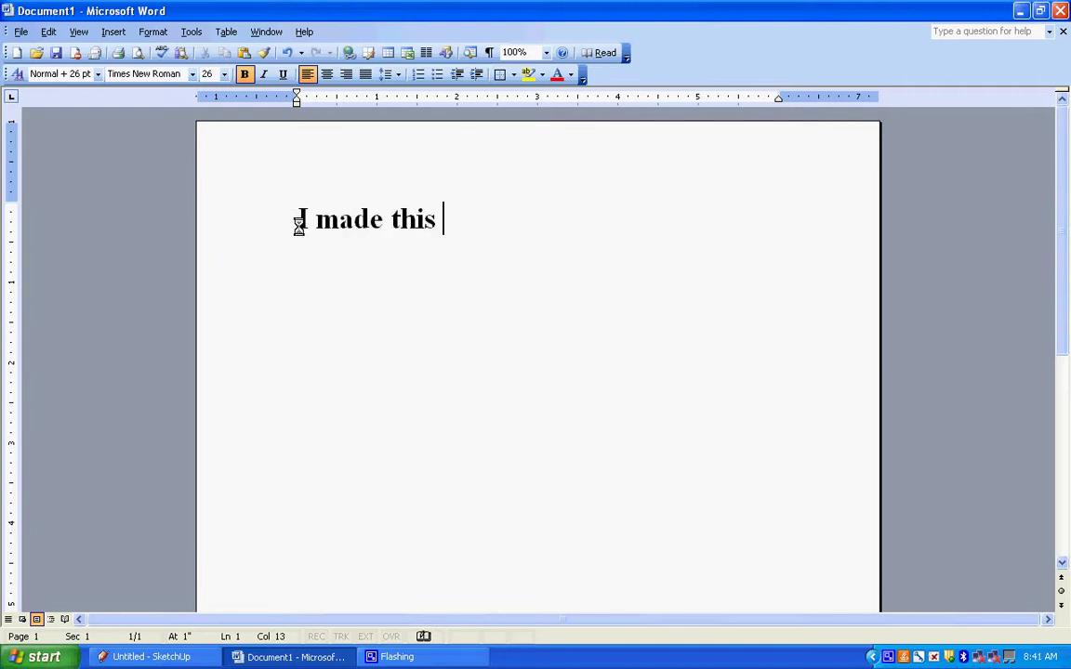
pyautogui.write('rect')
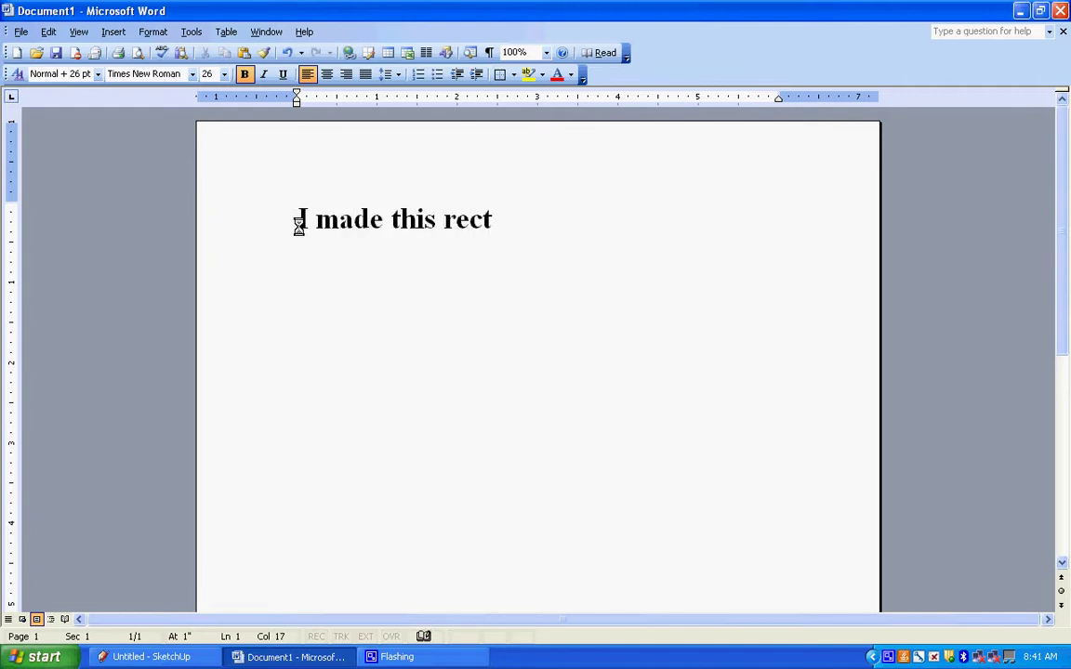
pyautogui.write('angl')
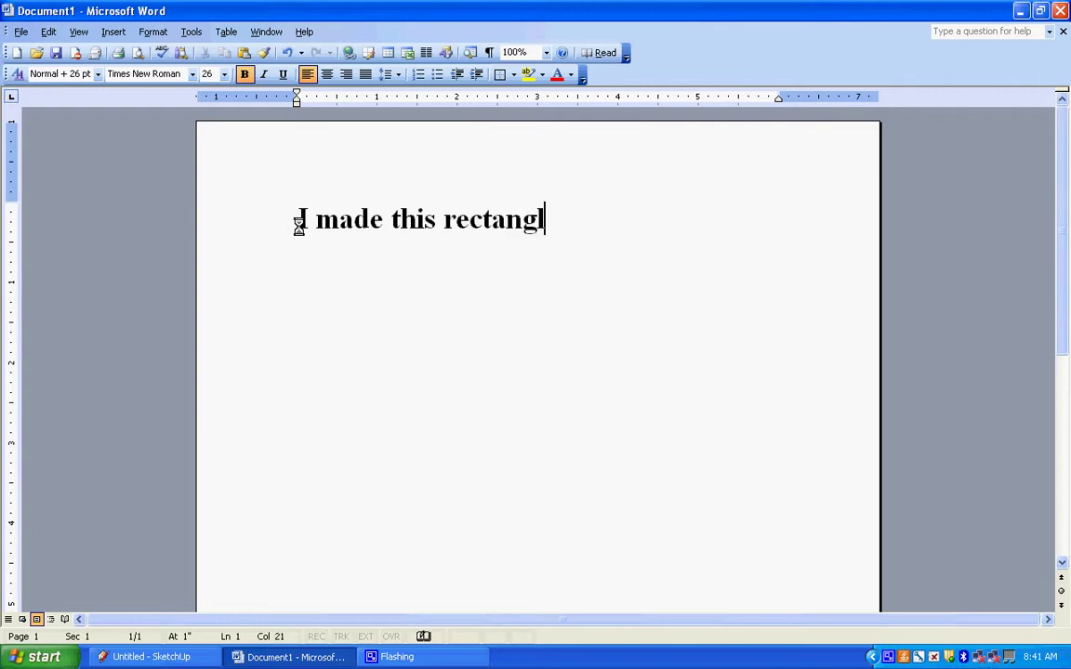
pyautogui.write('e 20’')
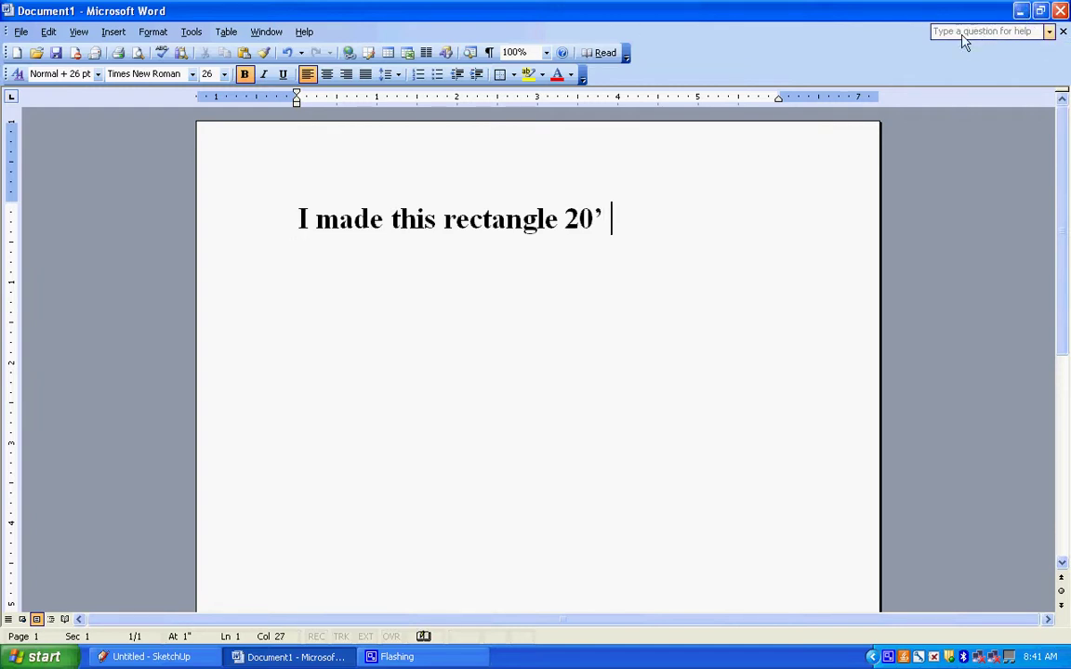
pyautogui.write('now ')
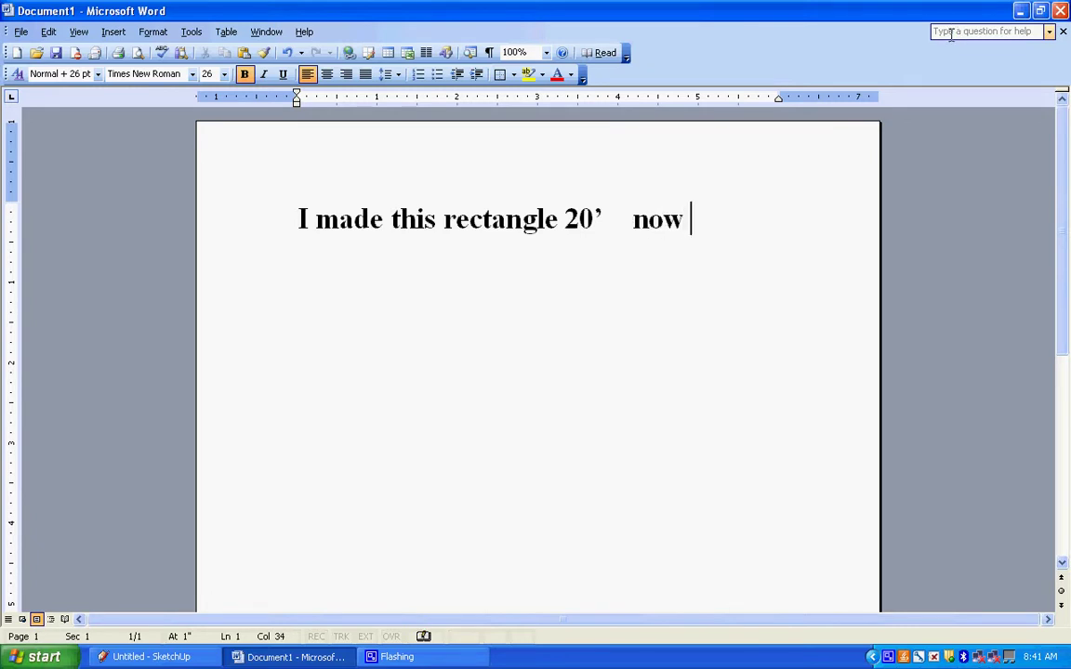
pyautogui.write('I wil')
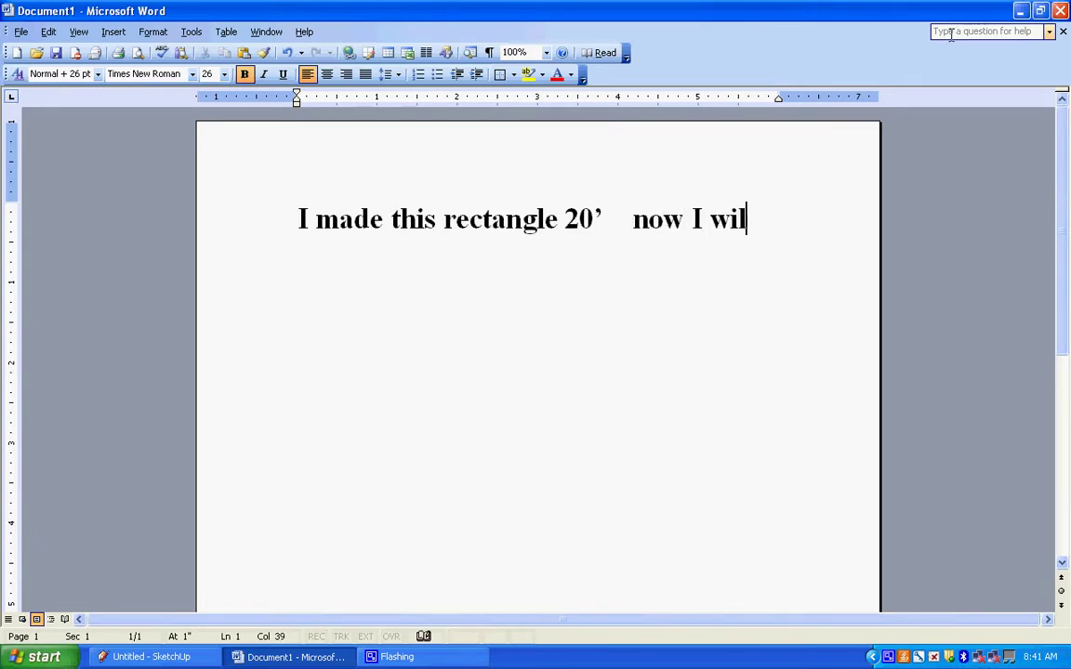
pyautogui.write('l pull')
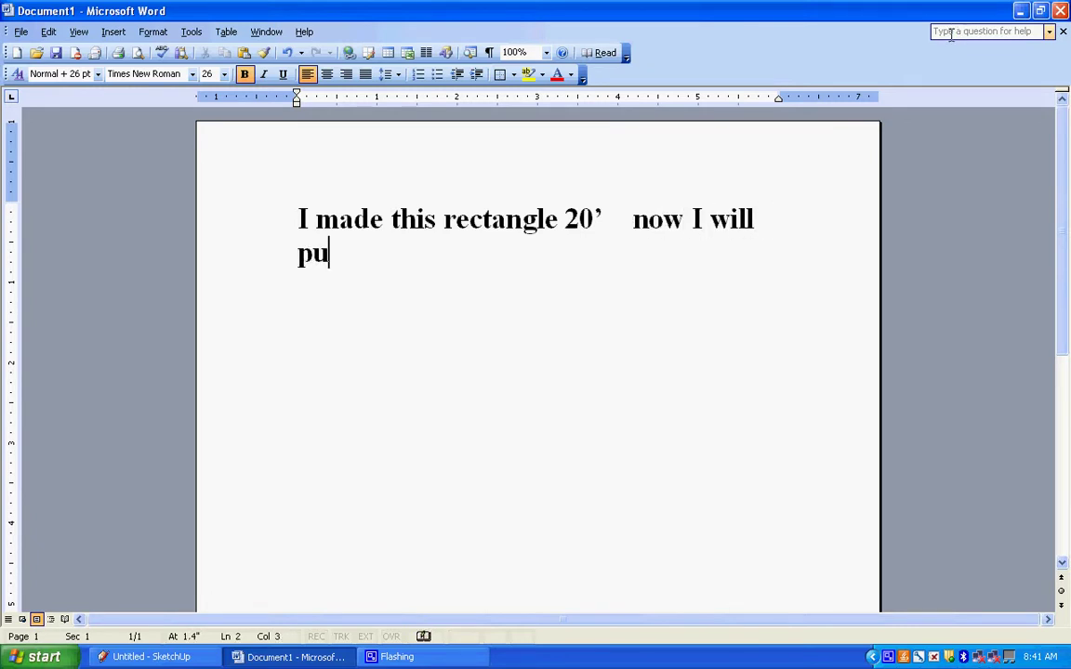
pyautogui.write(' it u')
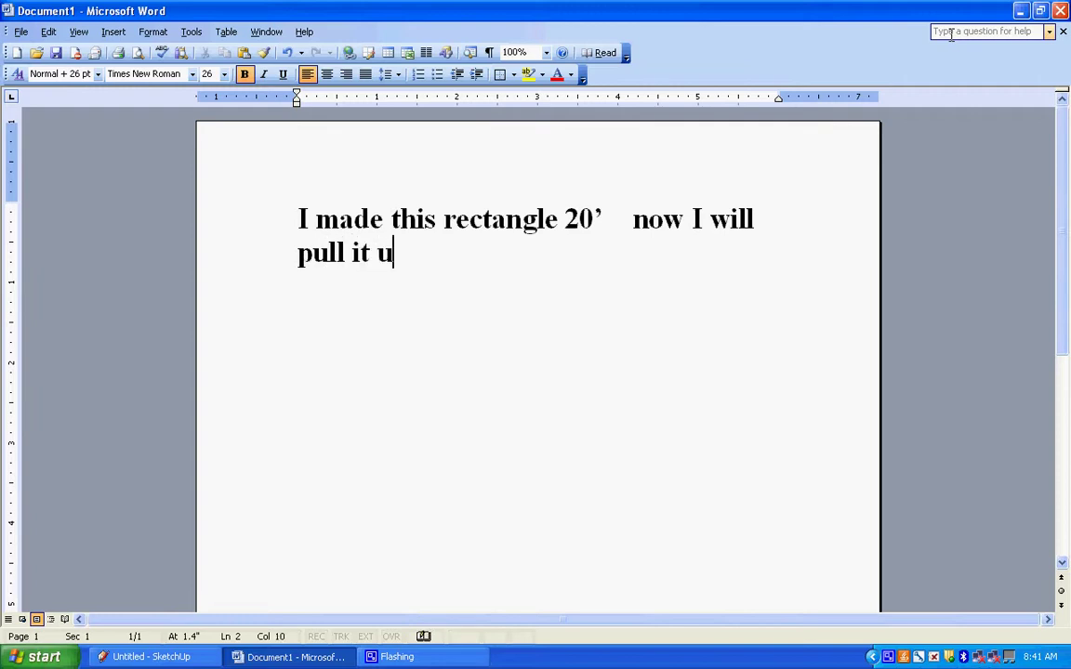
pyautogui.write('p 3’')
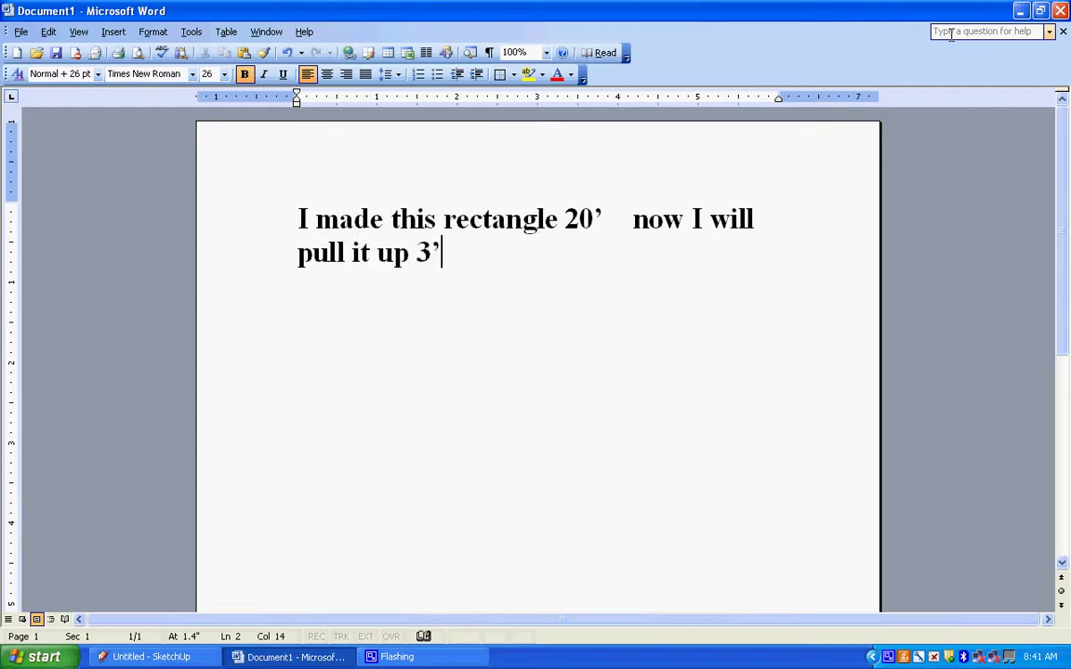
pyautogui.write("' and hi")
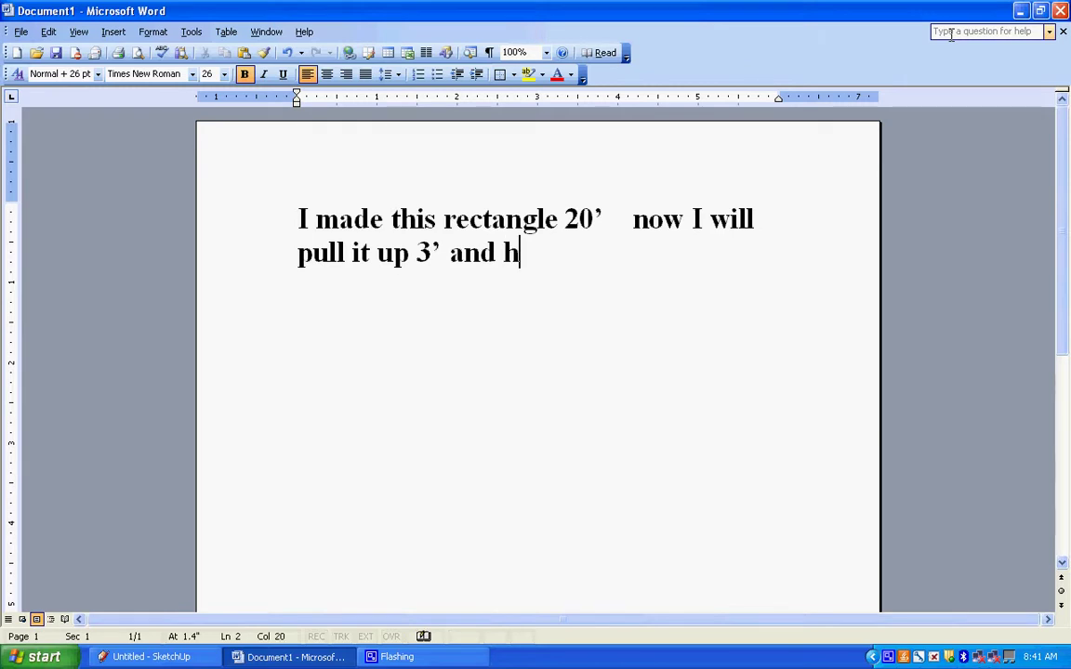
pyautogui.write('t enter.')
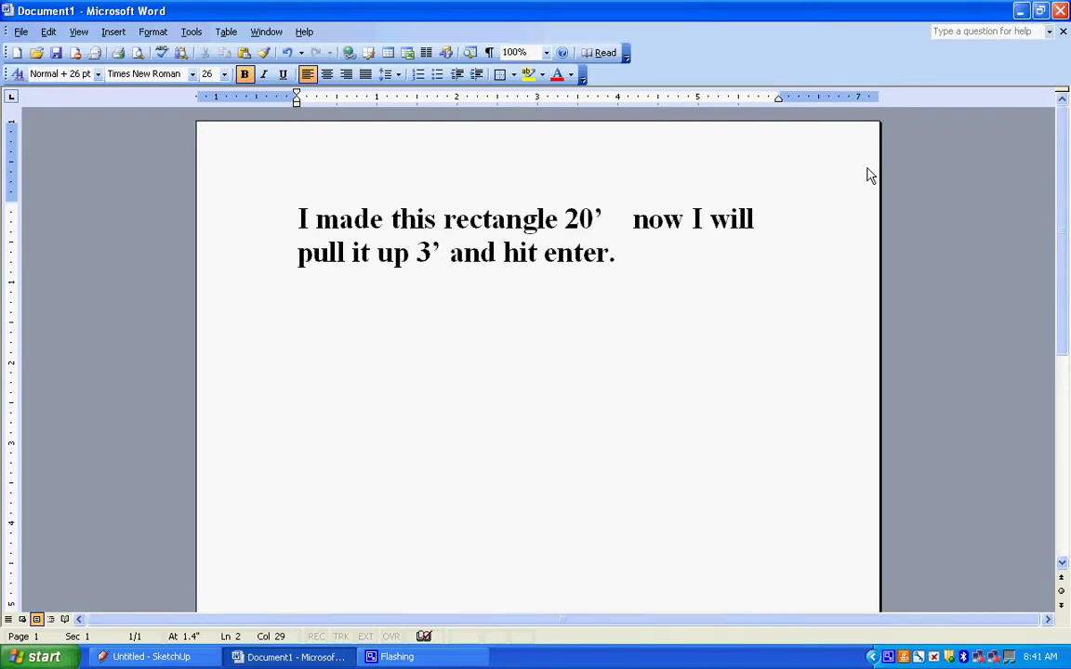
# Step: Switch to SketchUp and push/pull the small rectangle on the grass 3' upward into a block
pyautogui.hotkey('alt', 'Tab')
pyautogui.scroll(2, 100, 298)
pyautogui.scroll(1, 211, 456)
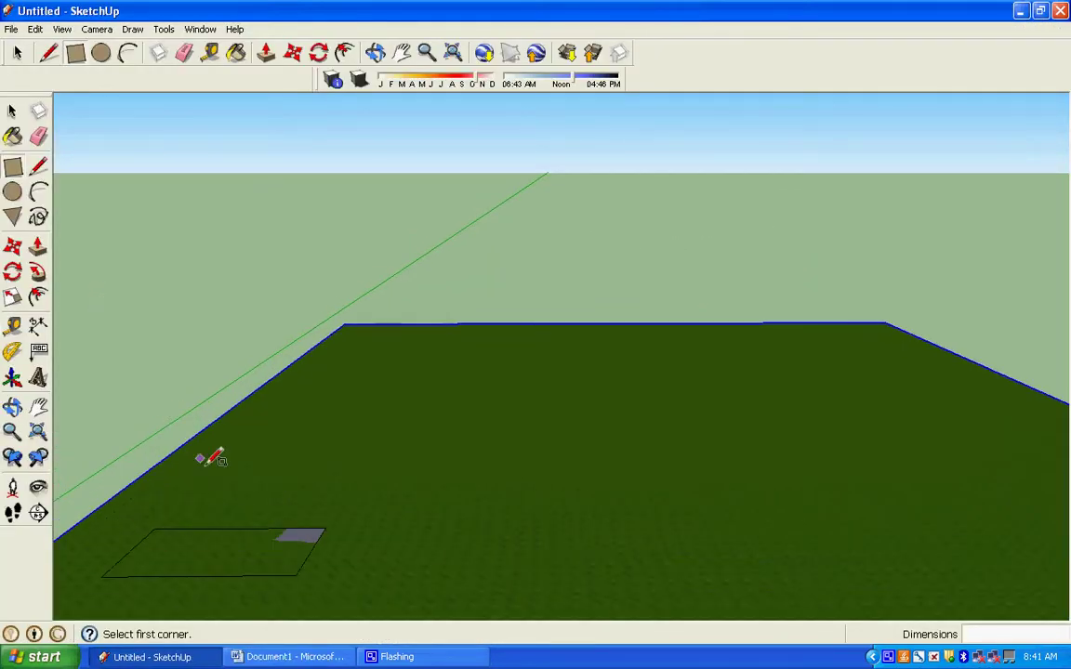
pyautogui.moveTo(155, 413); pyautogui.dragTo(179, 371, button='middle')
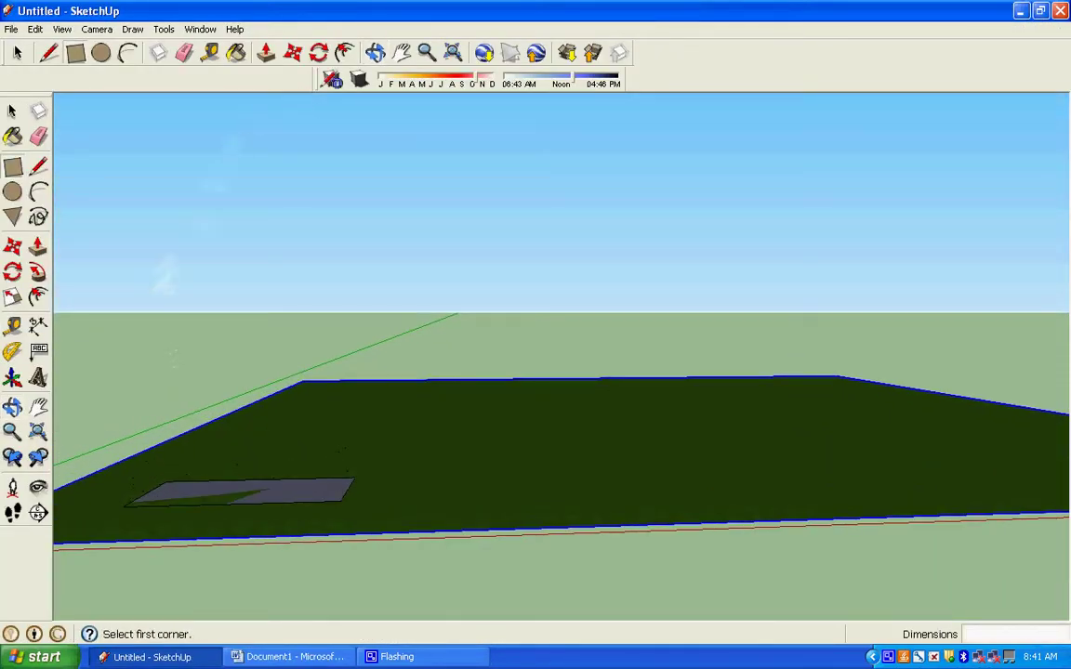
pyautogui.click(265, 52)
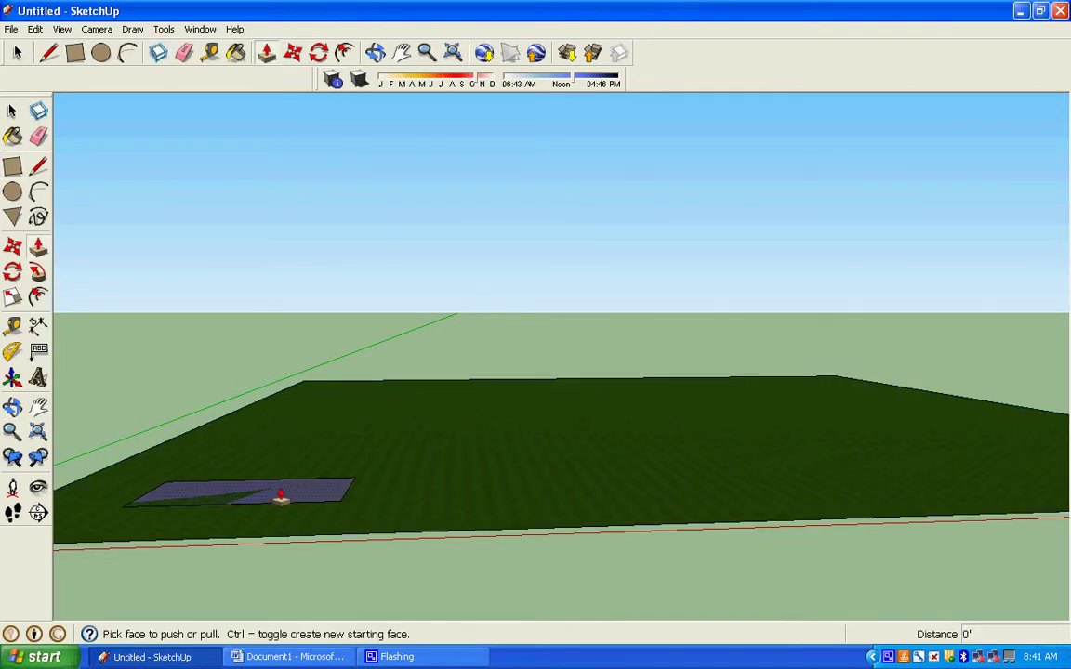
pyautogui.moveTo(279, 497); pyautogui.dragTo(277, 485)
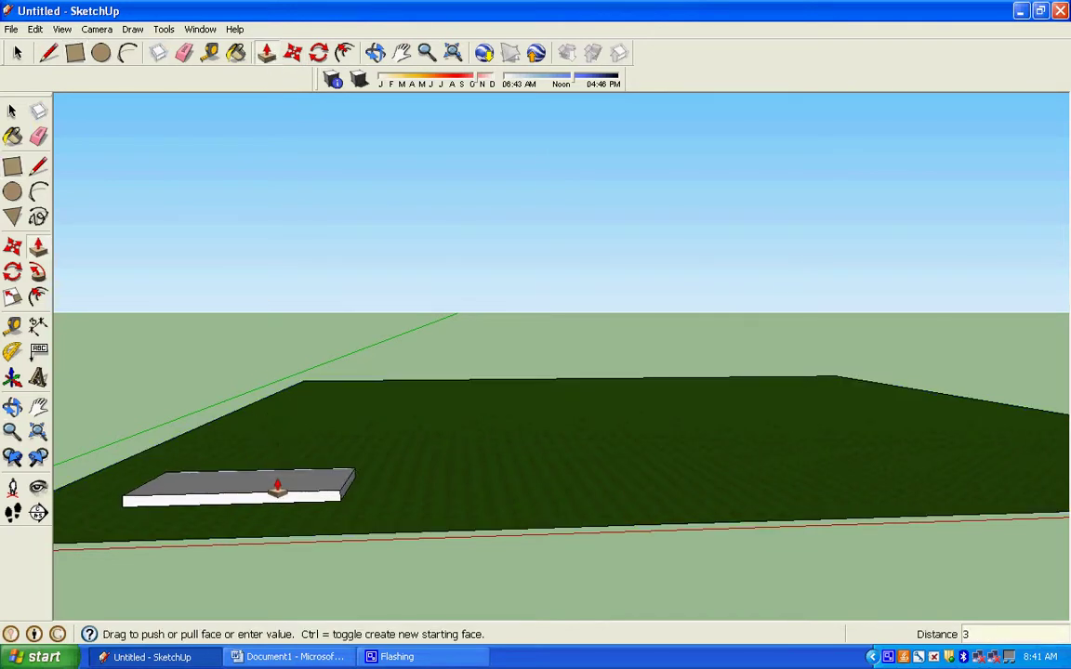
pyautogui.write("3'")
pyautogui.press('Return')
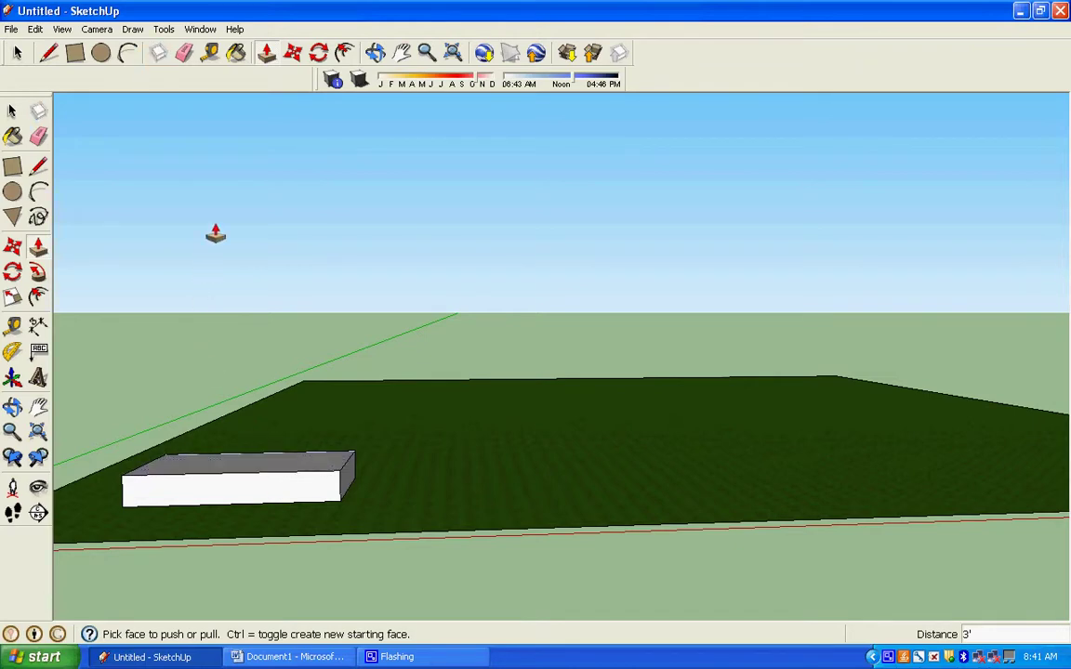
pyautogui.moveTo(825, 221); pyautogui.dragTo(102, 251, button='middle')
pyautogui.moveTo(706, 272); pyautogui.dragTo(605, 271, button='middle')
# Step: Switch to Word and add a new paragraph: "Now I will pull it the other direction type in 20’ and hit enter."
pyautogui.click(288, 656)
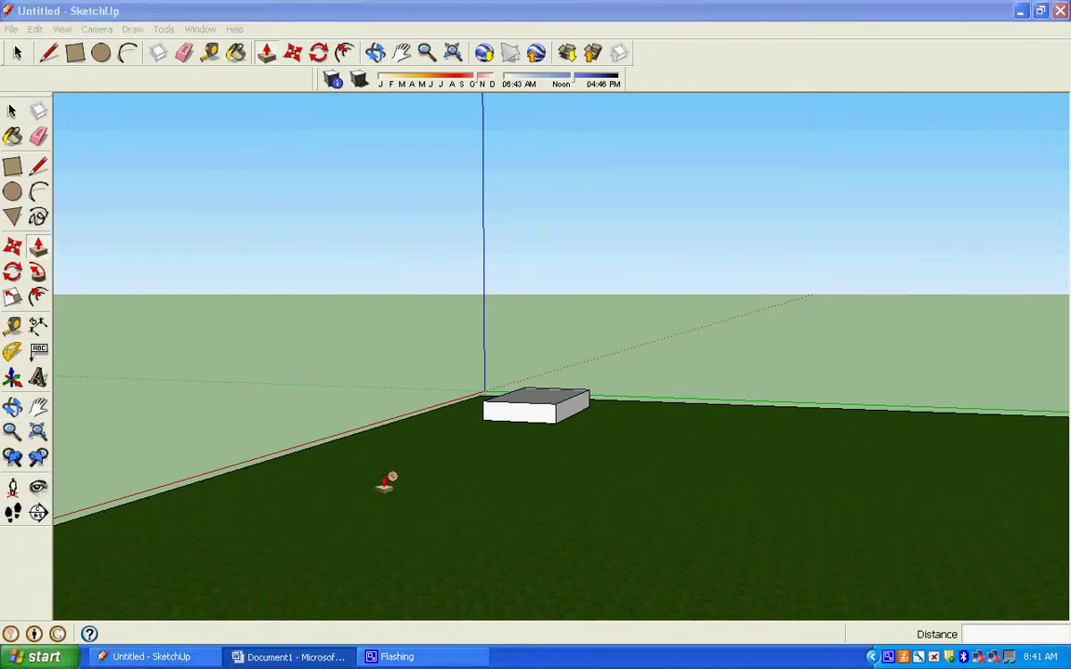
pyautogui.press('Return')
pyautogui.press('Return')
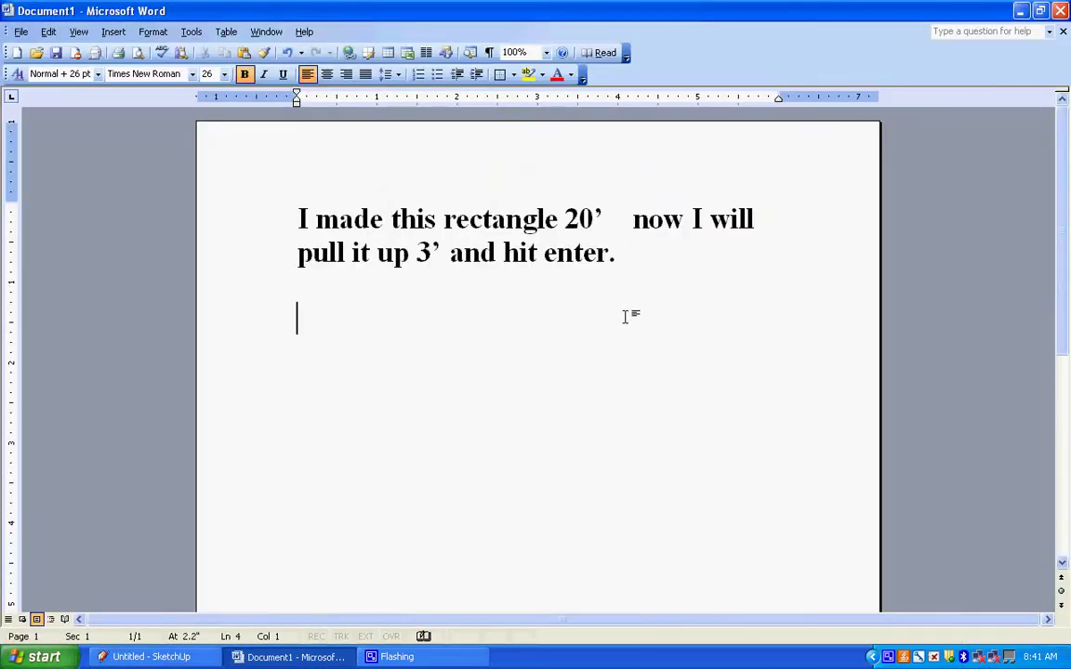
pyautogui.write('Now I will ')
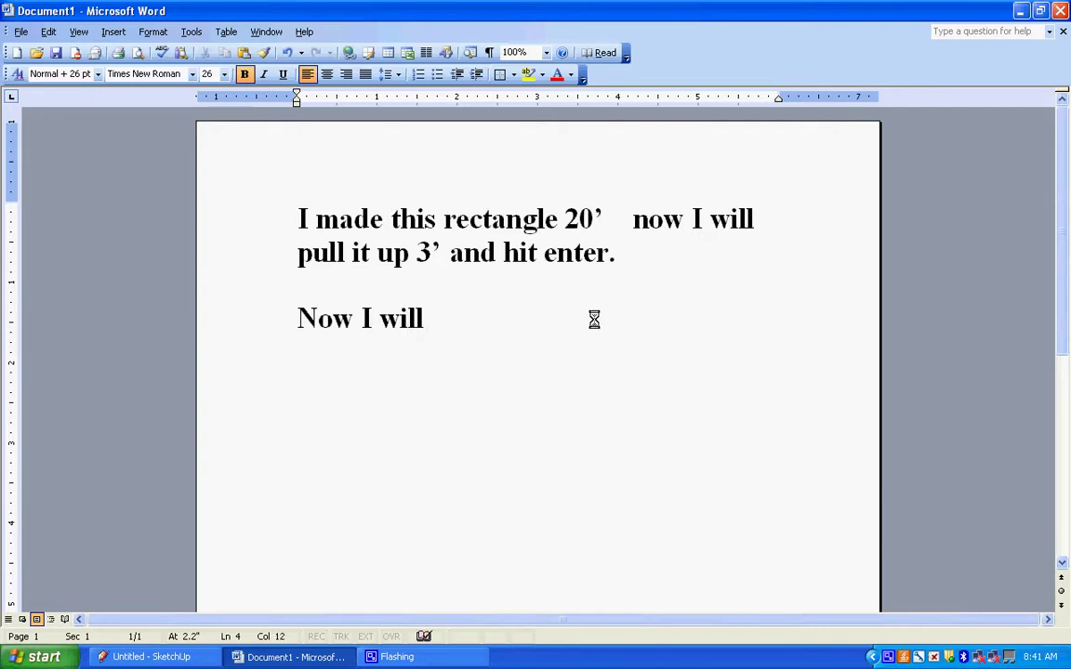
pyautogui.write('pull')
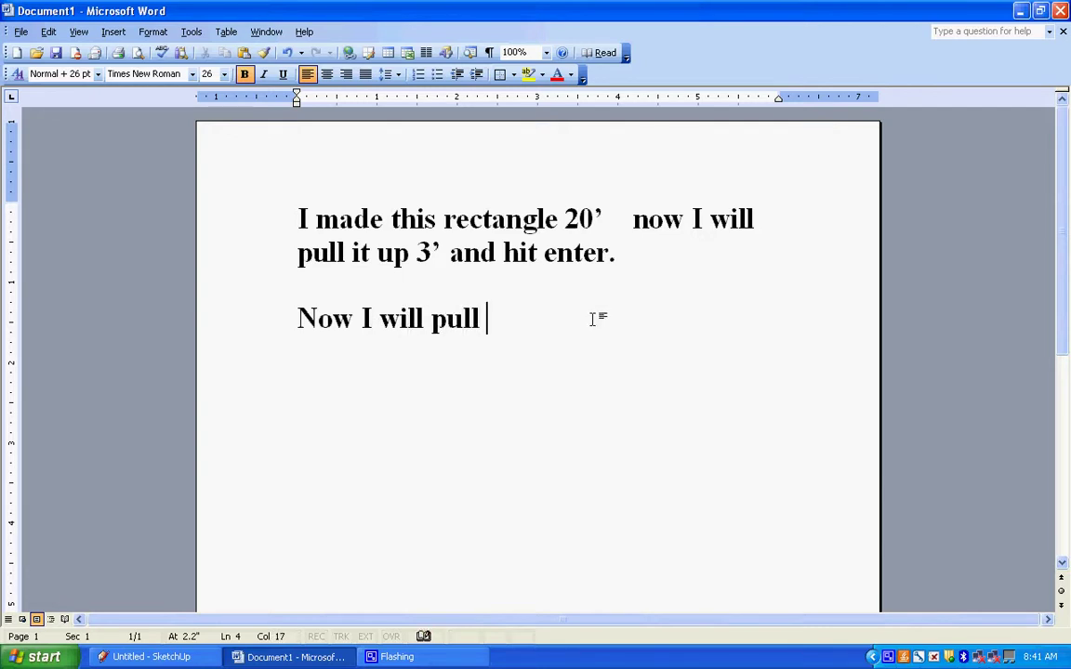
pyautogui.write(' it the ot')
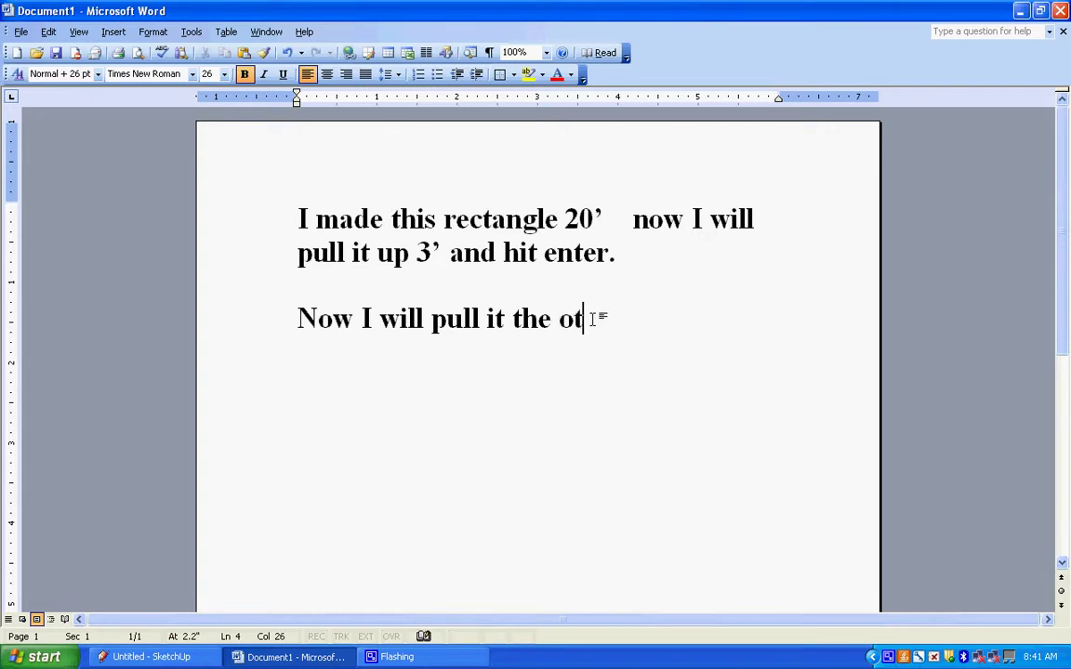
pyautogui.write('her dire')
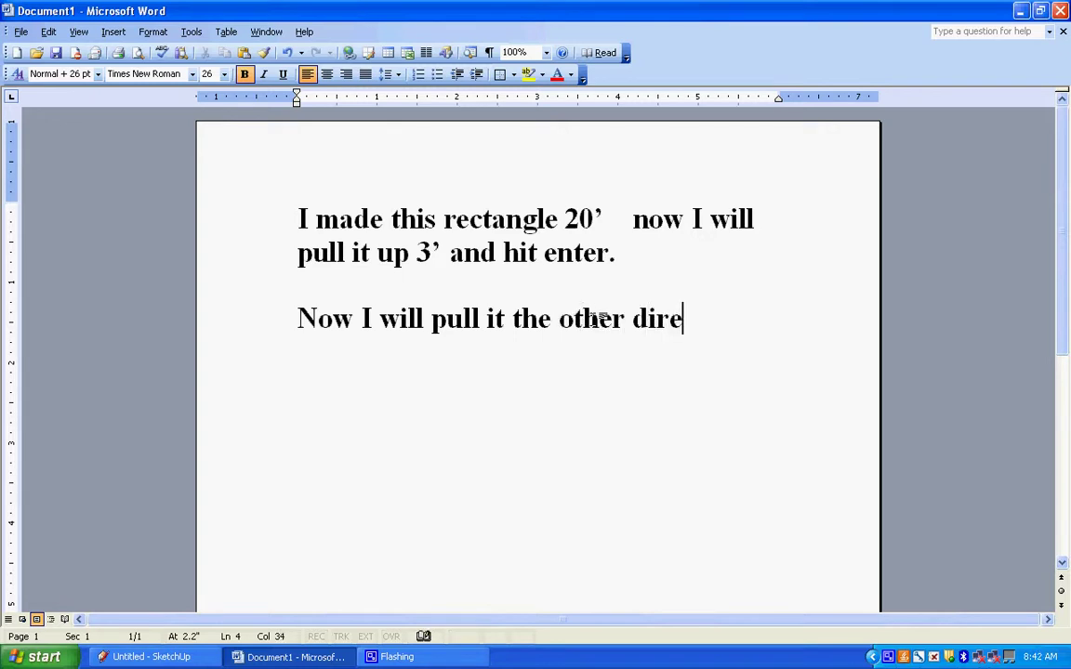
pyautogui.write('ction ')
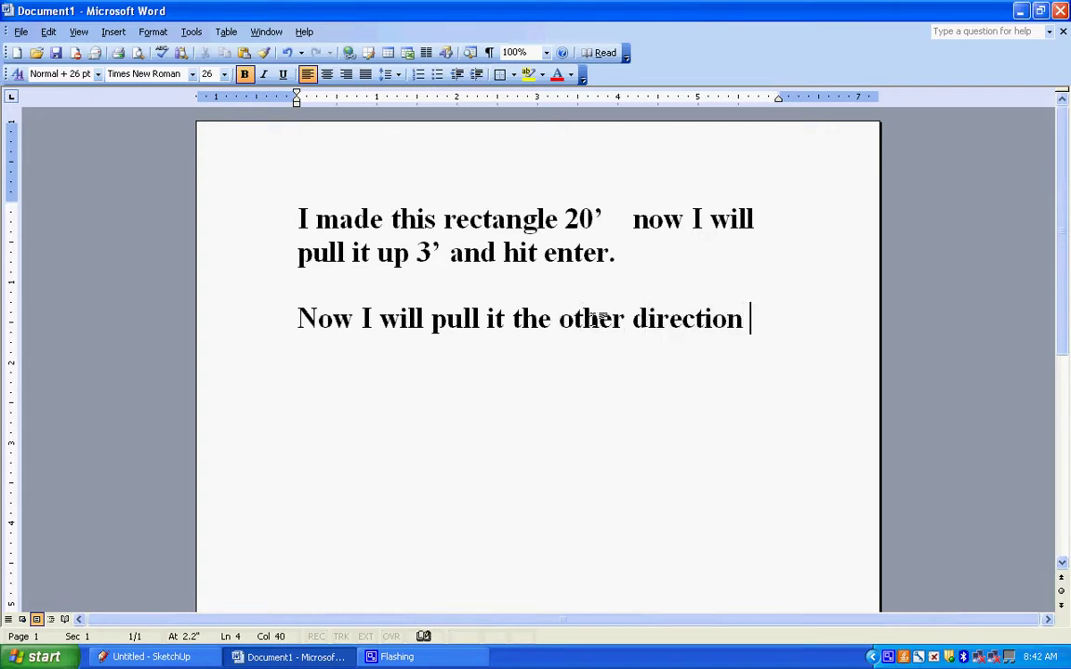
pyautogui.write('type')
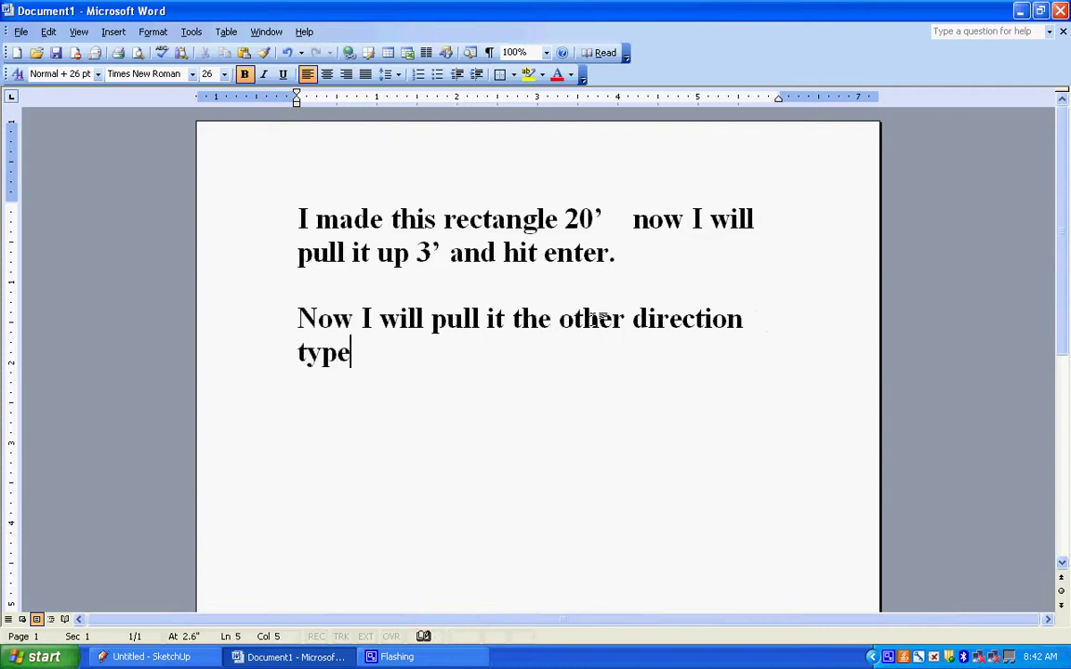
pyautogui.write(' in 20')
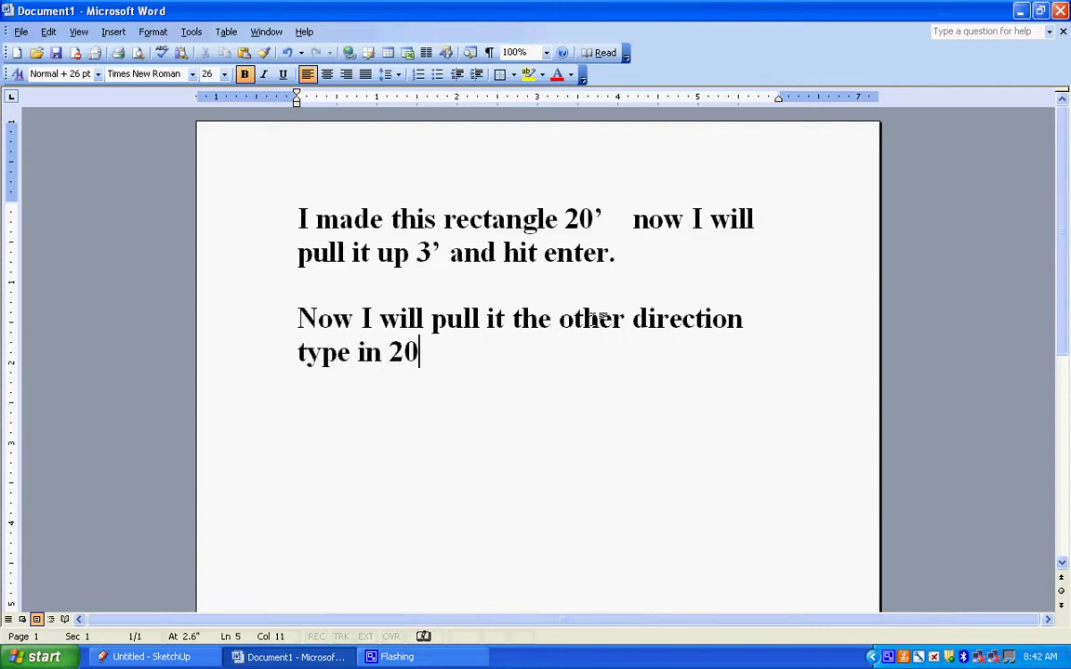
pyautogui.write("' an")
pyautogui.write('d hit')
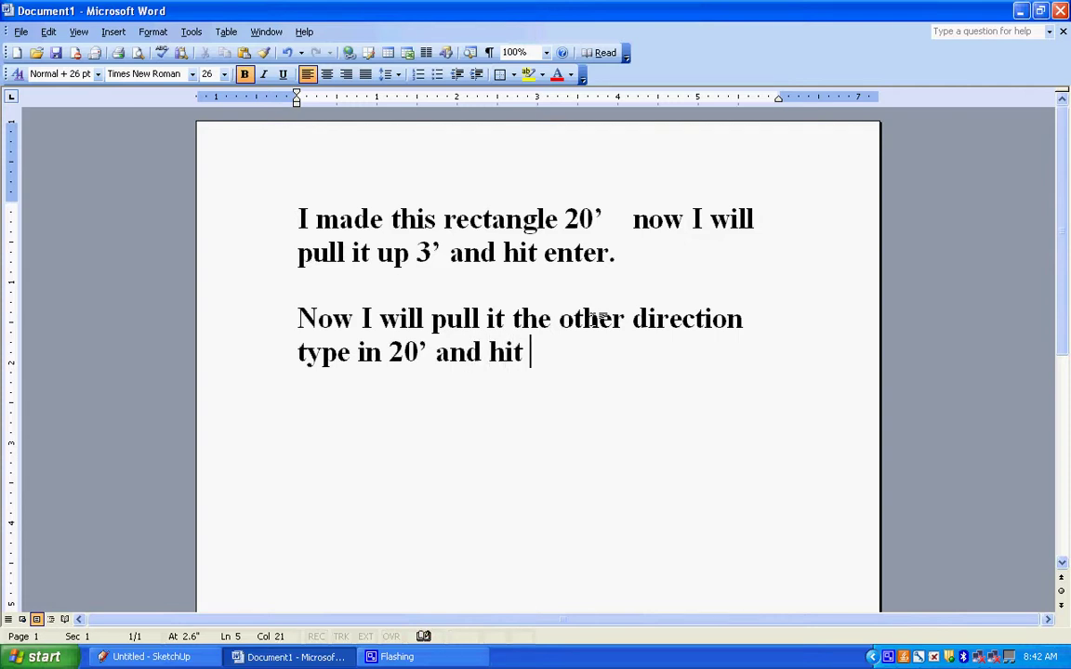
pyautogui.write(' enter.')
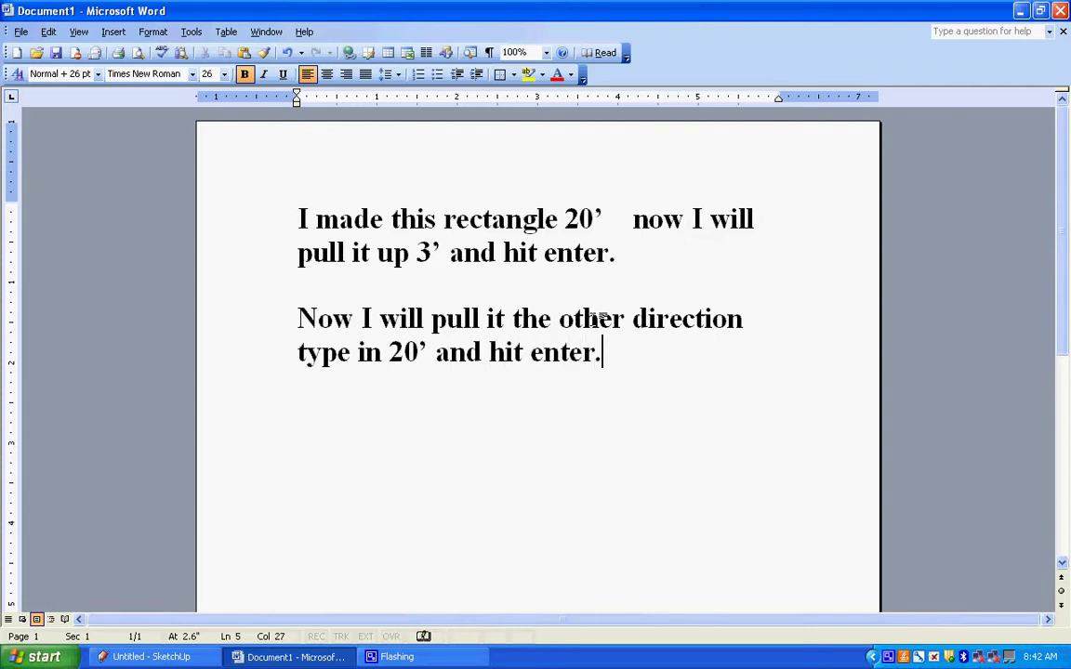
# Step: Switch to SketchUp and pull the block's long side face farther from the red axis out 20' along the green axis
pyautogui.hotkey('alt', 'Tab')
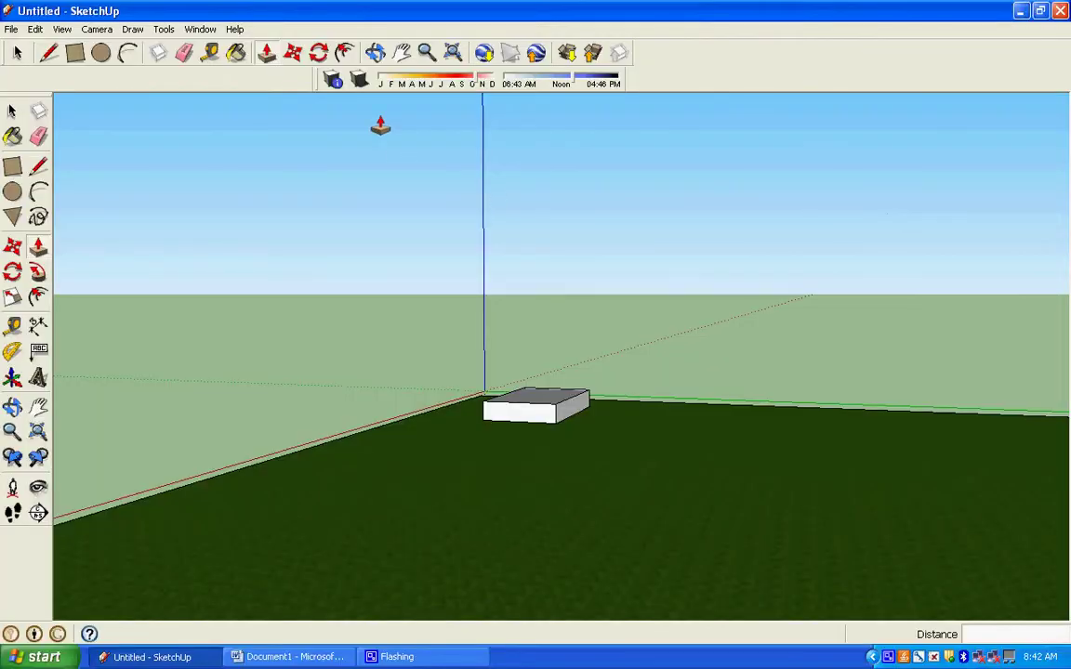
pyautogui.scroll(3, 430, 258)
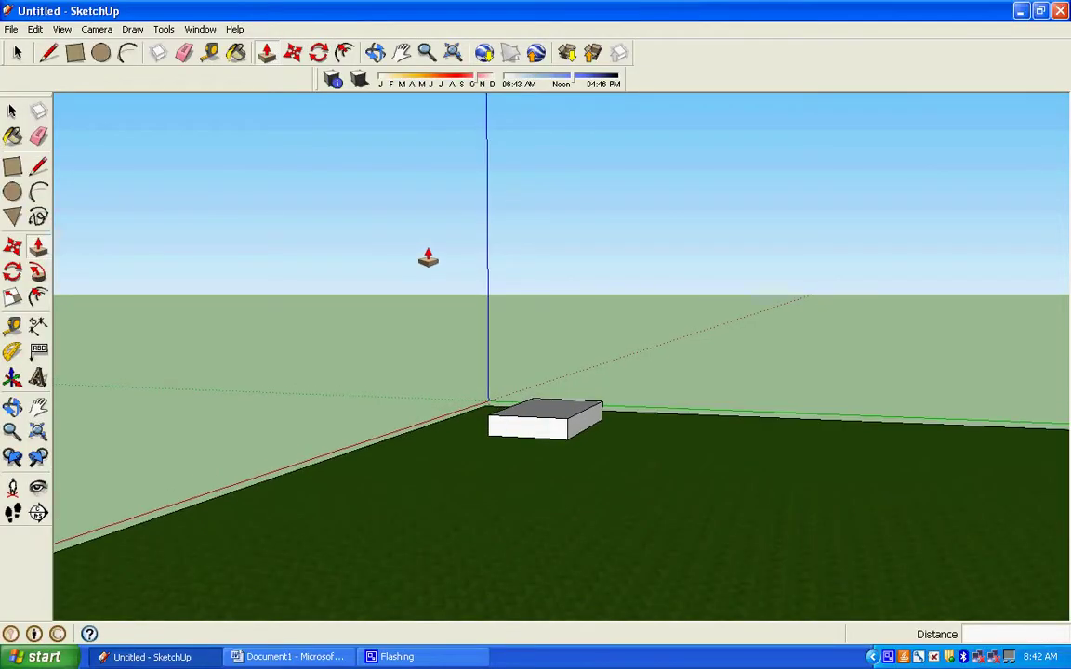
pyautogui.click(266, 53)
pyautogui.moveTo(620, 481); pyautogui.dragTo(638, 479)
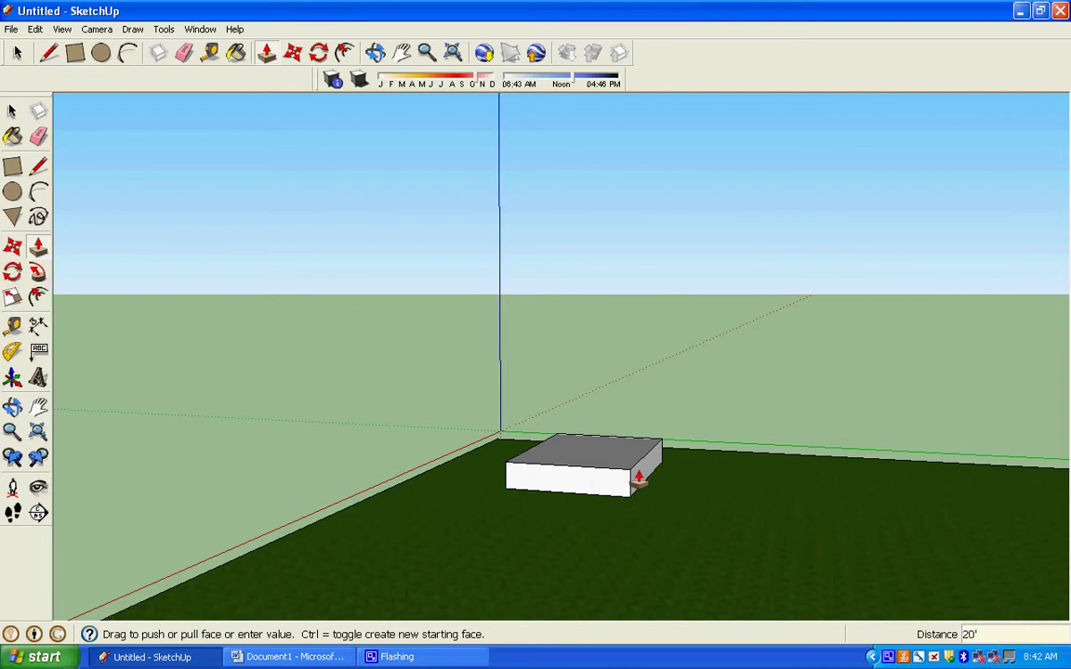
pyautogui.press('Return')
pyautogui.moveTo(789, 344); pyautogui.dragTo(241, 294, button='middle')
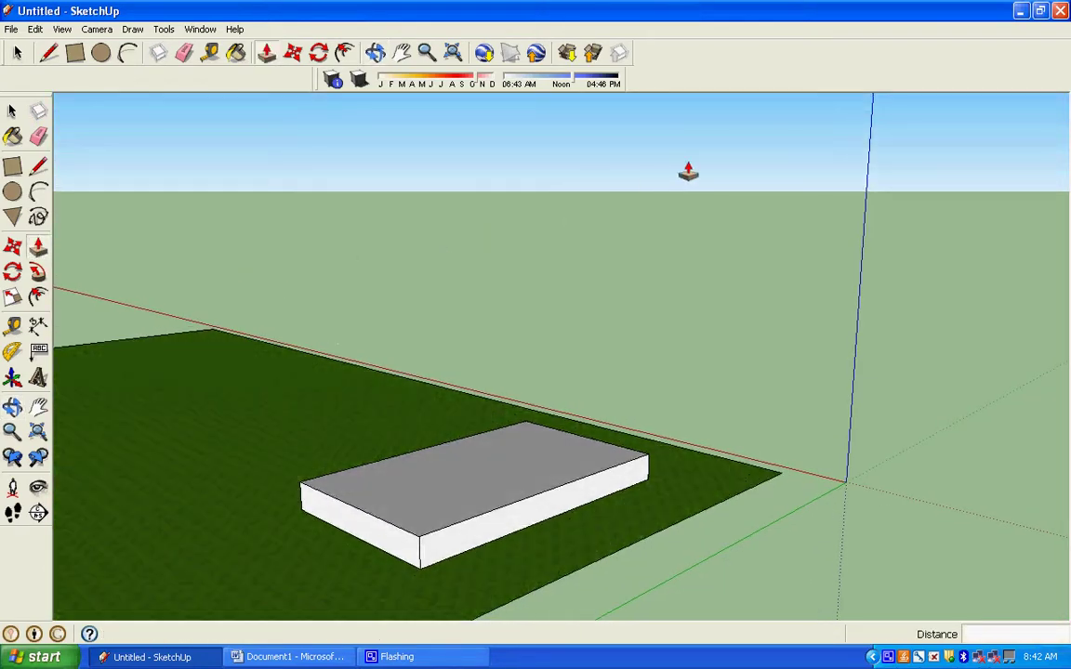
pyautogui.moveTo(698, 253); pyautogui.dragTo(404, 227, button='middle')
pyautogui.moveTo(889, 232); pyautogui.dragTo(768, 243, button='middle')
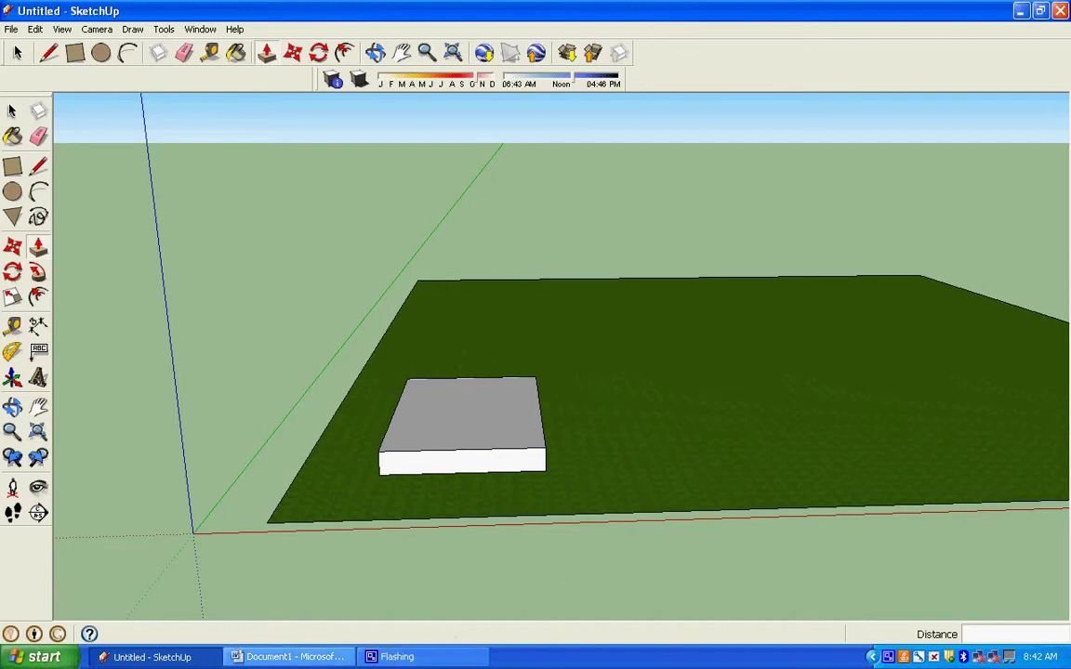
# Step: Return to SketchUp and bring the block's long side face nearest the red axis into close view at its end farther from the origin
pyautogui.click(313, 656)
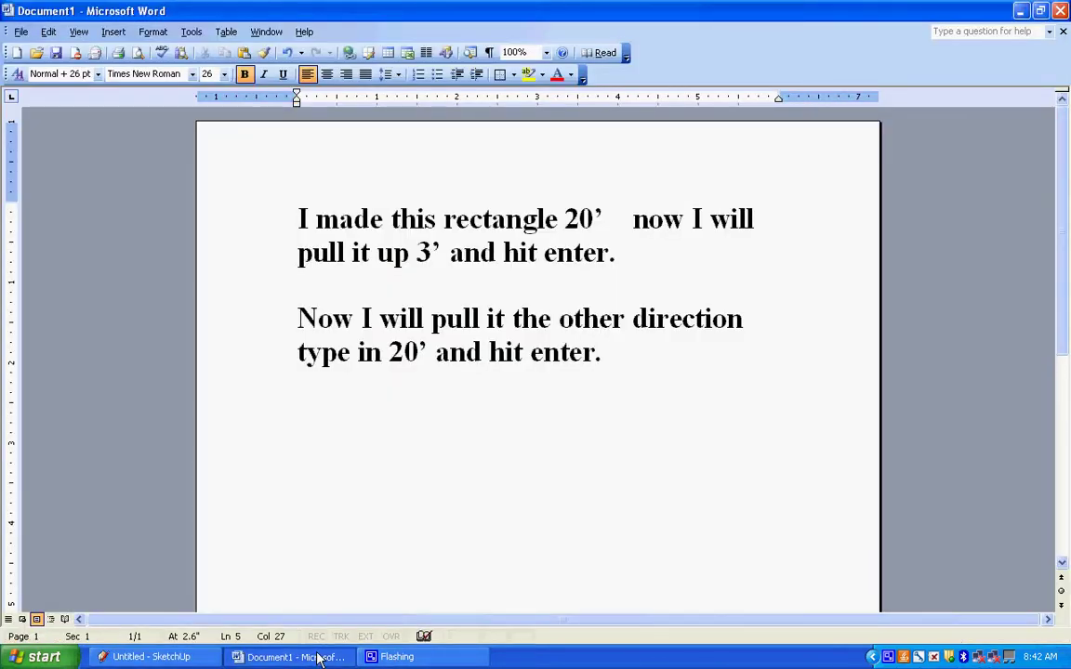
pyautogui.click(1021, 15)
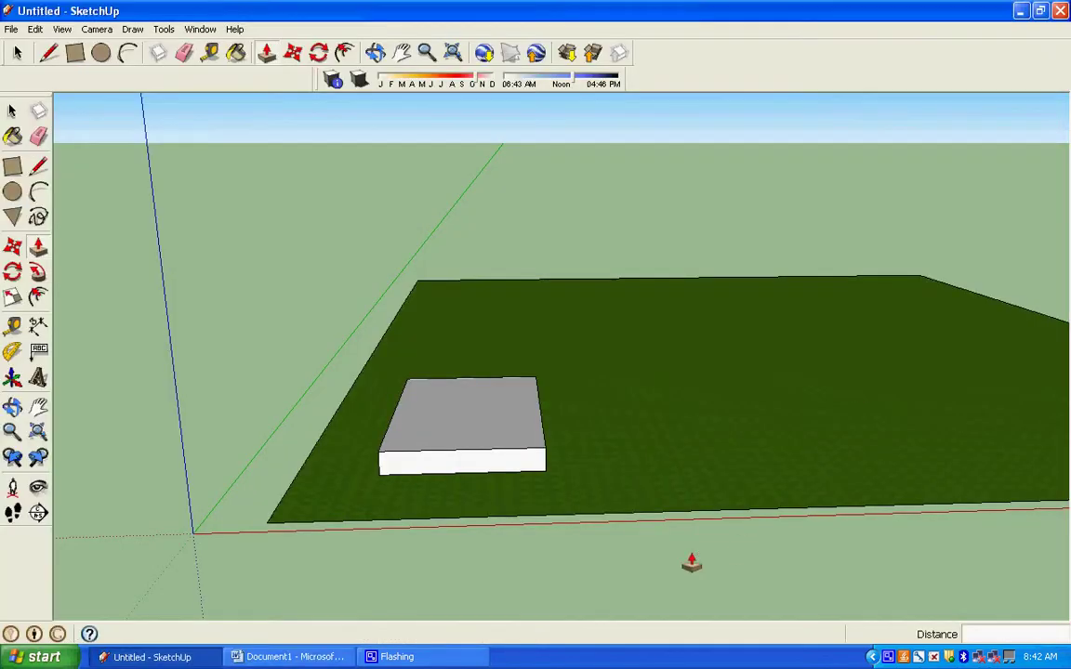
pyautogui.moveTo(544, 579); pyautogui.dragTo(528, 137, button='middle')
pyautogui.click(401, 53)
pyautogui.moveTo(320, 125); pyautogui.dragTo(463, 291)
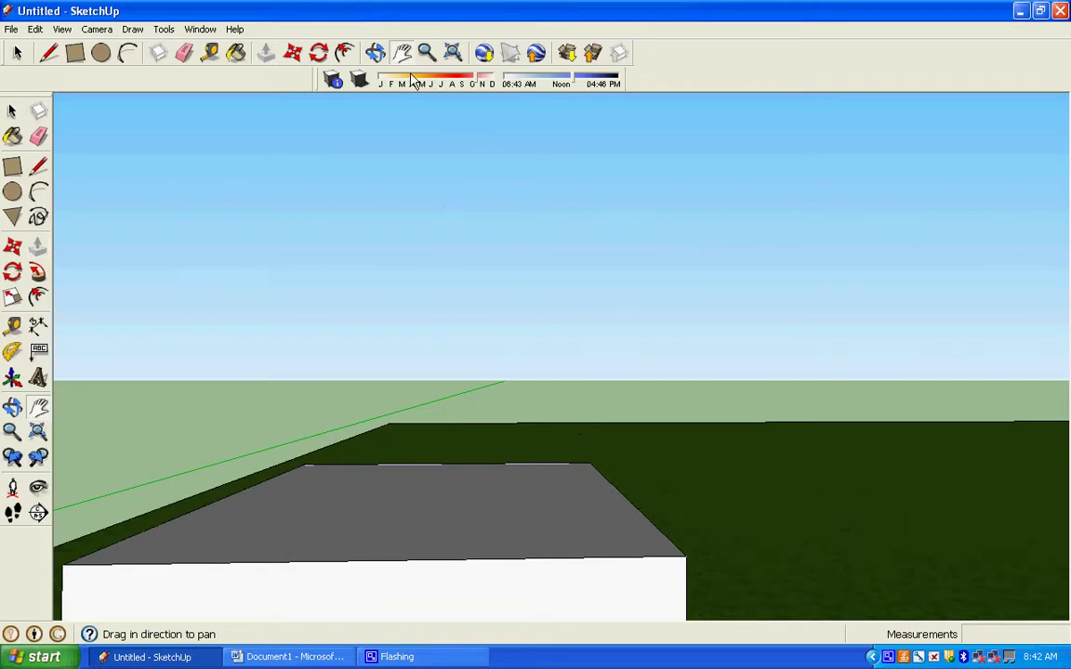
pyautogui.moveTo(519, 313)
pyautogui.mouseDown()
pyautogui.moveTo(498, 292)
pyautogui.moveTo(502, 270)
pyautogui.moveTo(526, 288)
pyautogui.moveTo(516, 290)
pyautogui.mouseUp()
pyautogui.moveTo(526, 211); pyautogui.dragTo(812, 305)
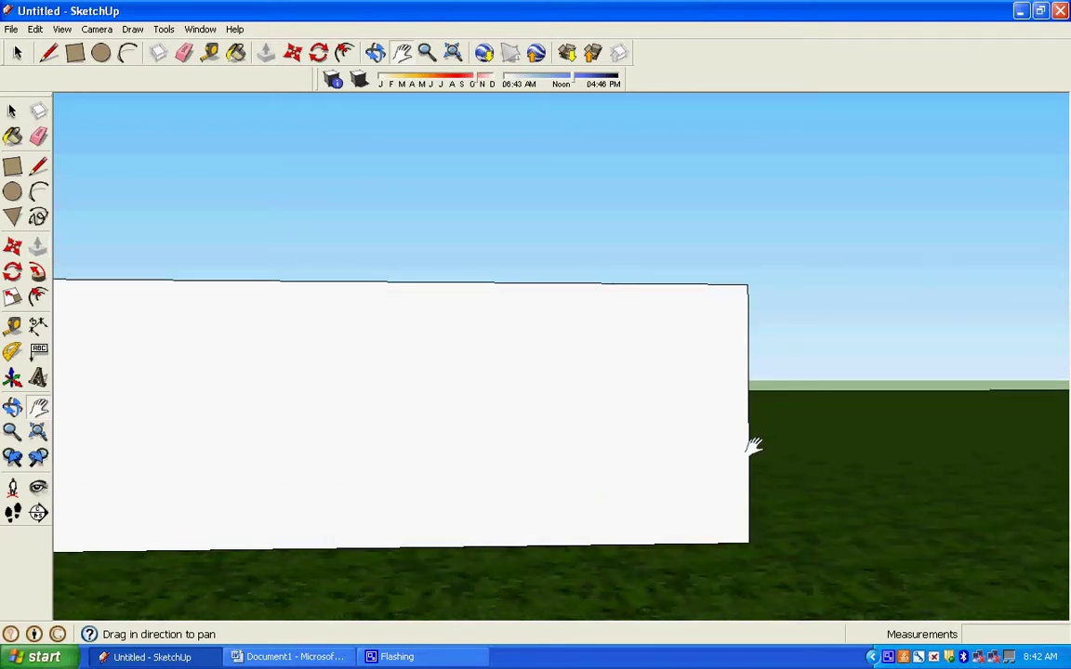
# Step: Switch to Word and replace the notes with "Make the steps 1’ in each direction then hit enter."
pyautogui.click(328, 659)
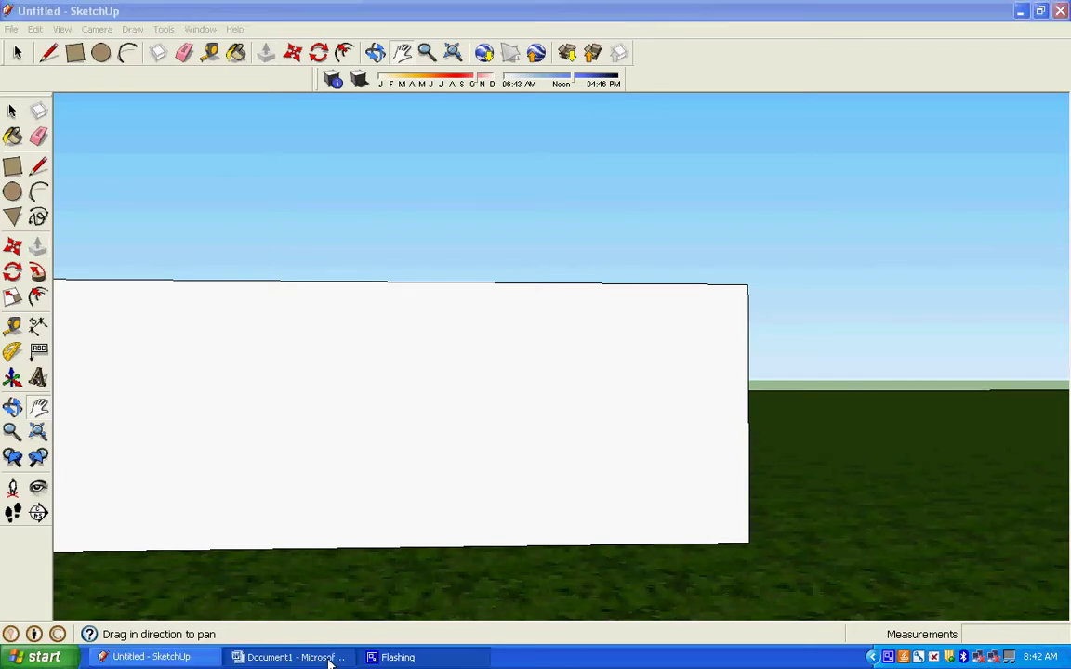
pyautogui.moveTo(608, 358); pyautogui.dragTo(299, 217)
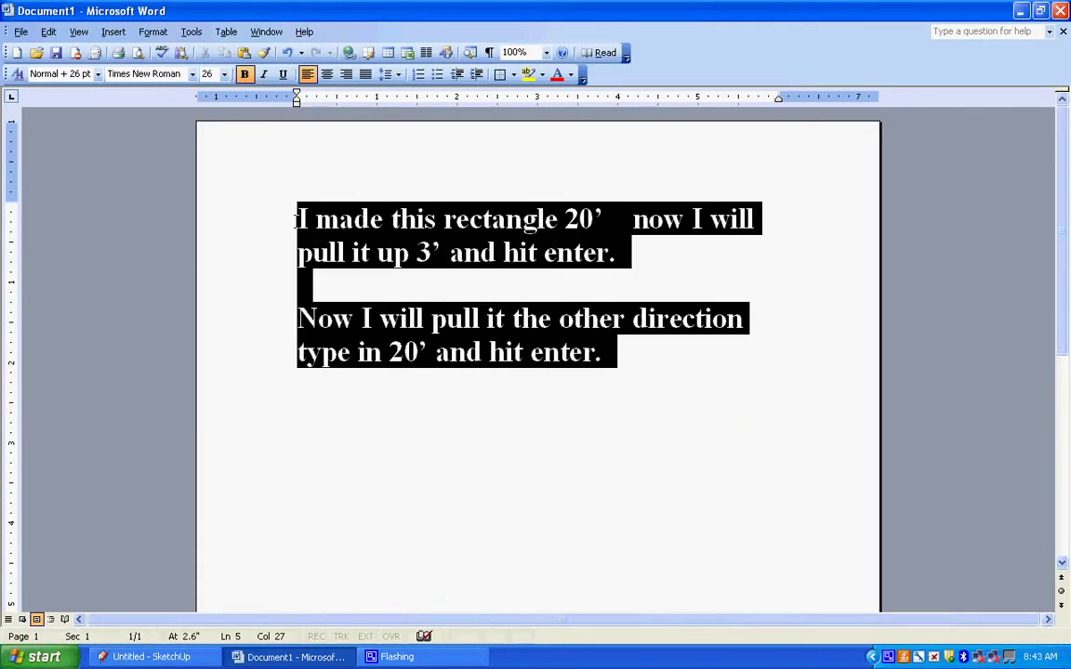
pyautogui.write('Make the ')
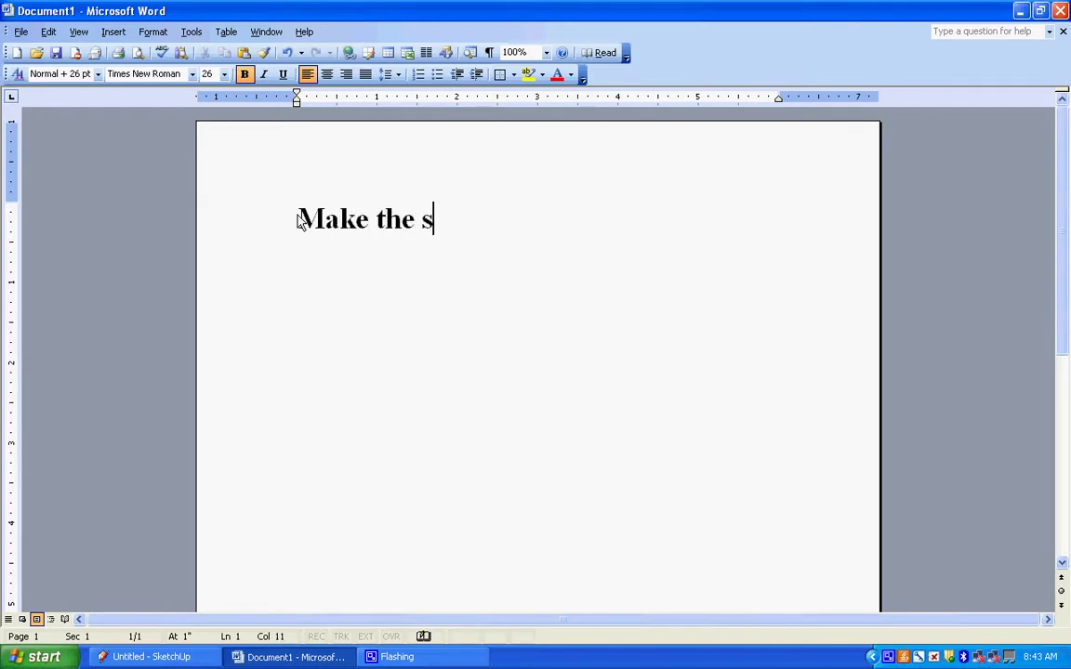
pyautogui.write('steps 1’')
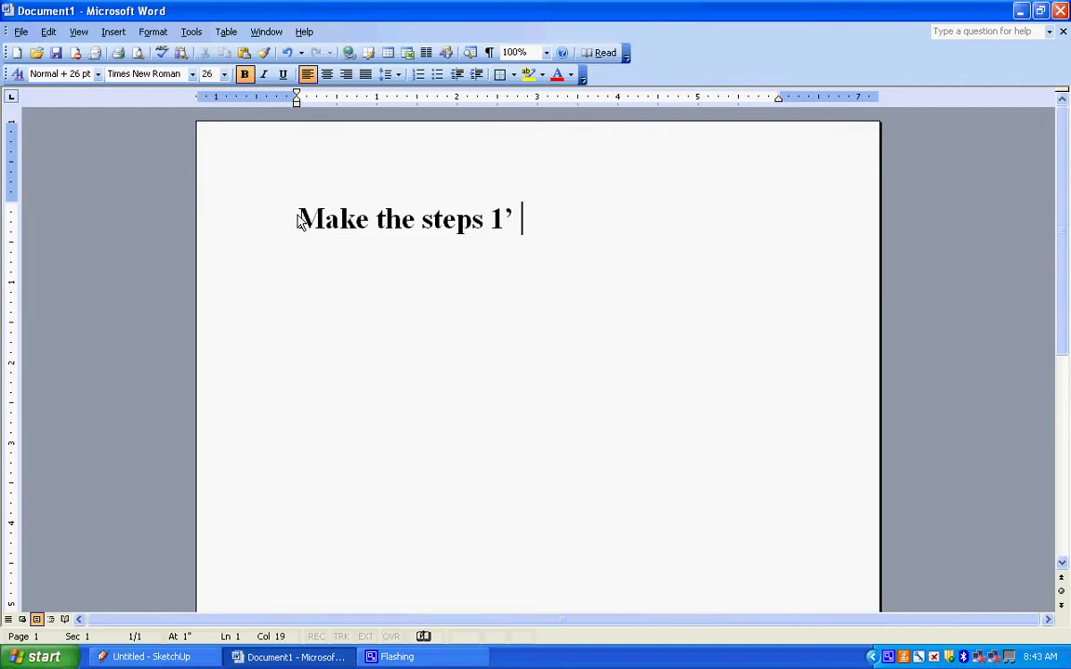
pyautogui.write("s 1' in e")
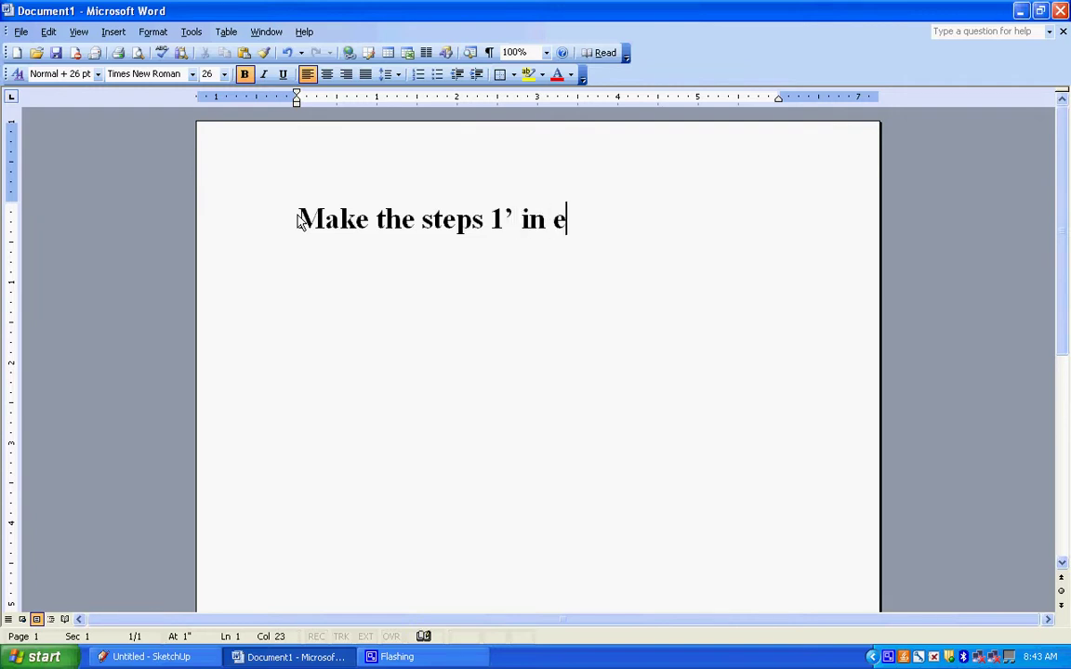
pyautogui.write('ach ')
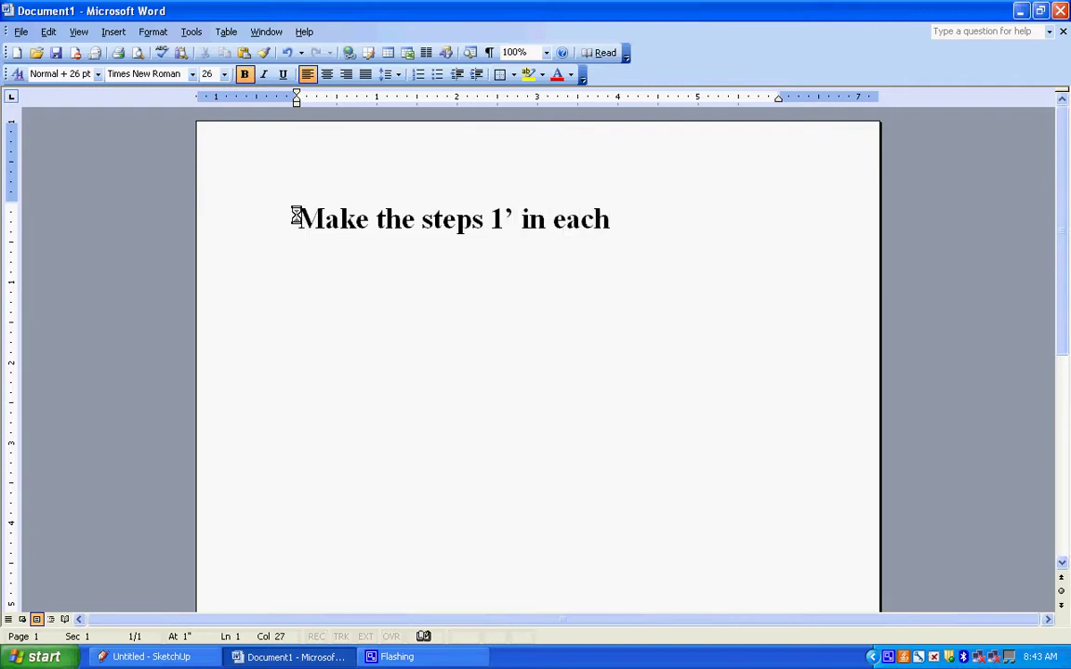
pyautogui.write('direct')
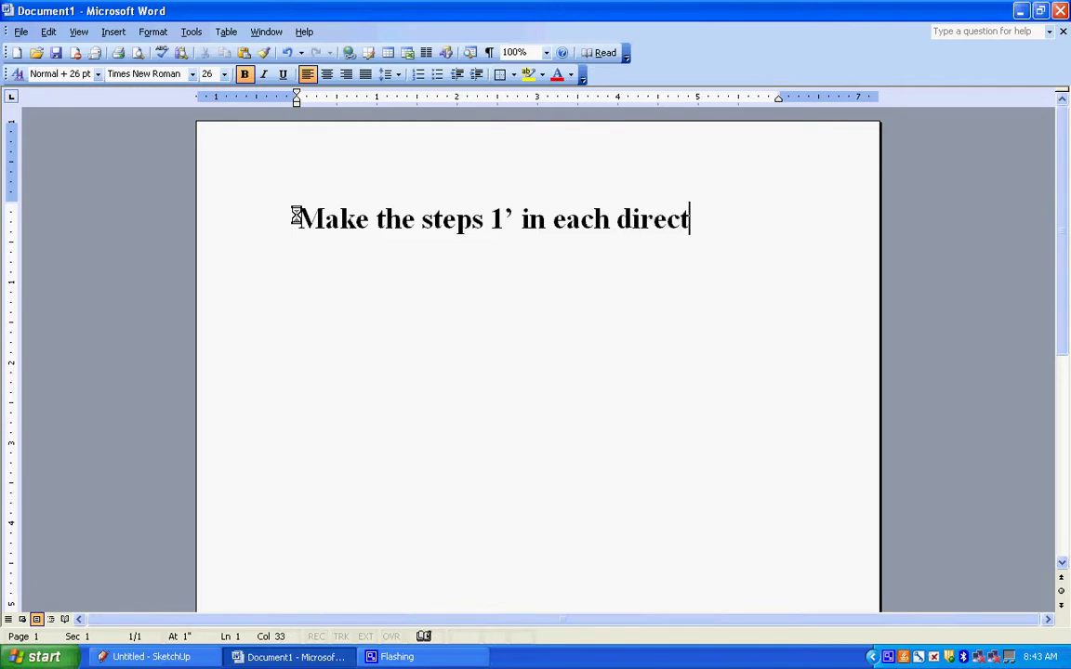
pyautogui.write('ion the')
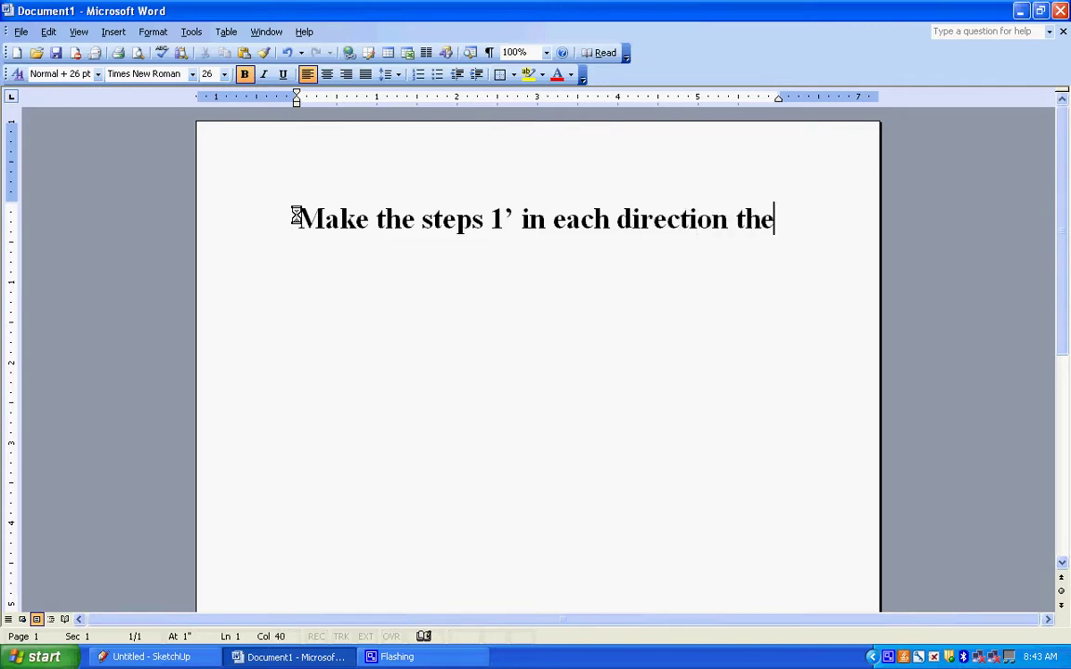
pyautogui.write('n hit ')
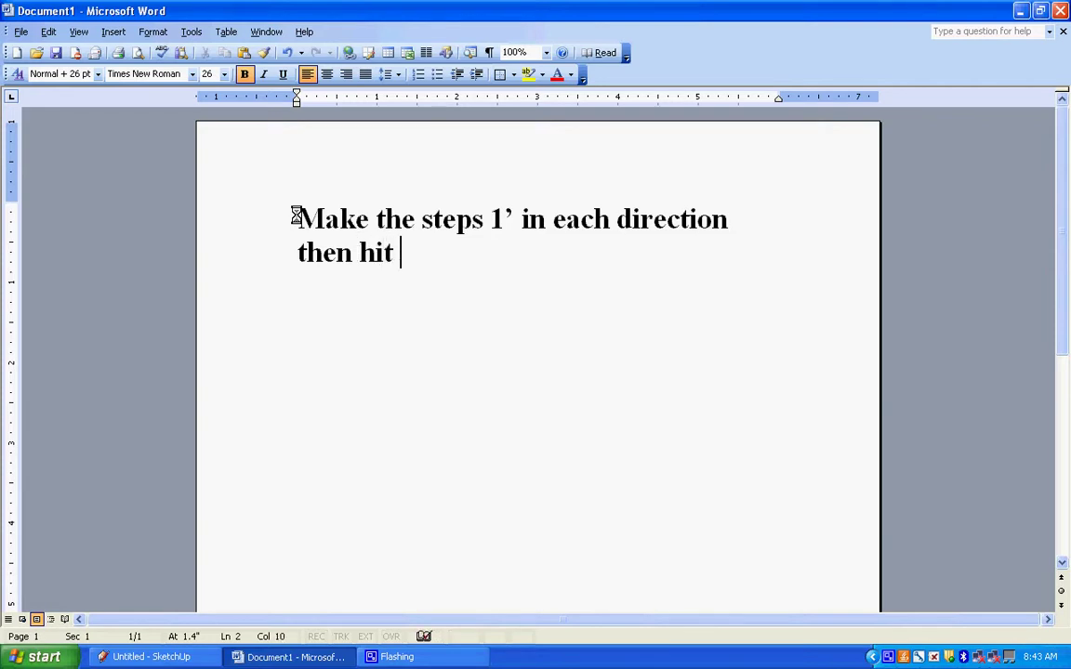
pyautogui.write('enter.')
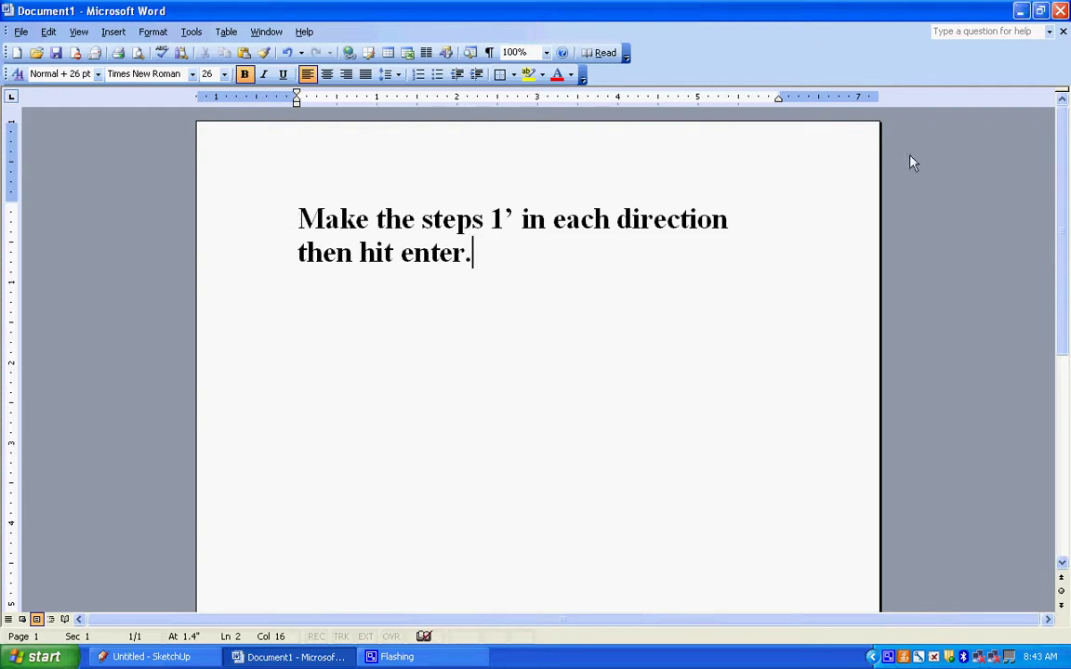
# Step: Switch to SketchUp and draw a 1' line up the block's vertical corner edge from its bottom endpoint
pyautogui.hotkey('alt', 'Tab')
pyautogui.moveTo(830, 312); pyautogui.dragTo(784, 317, button='middle')
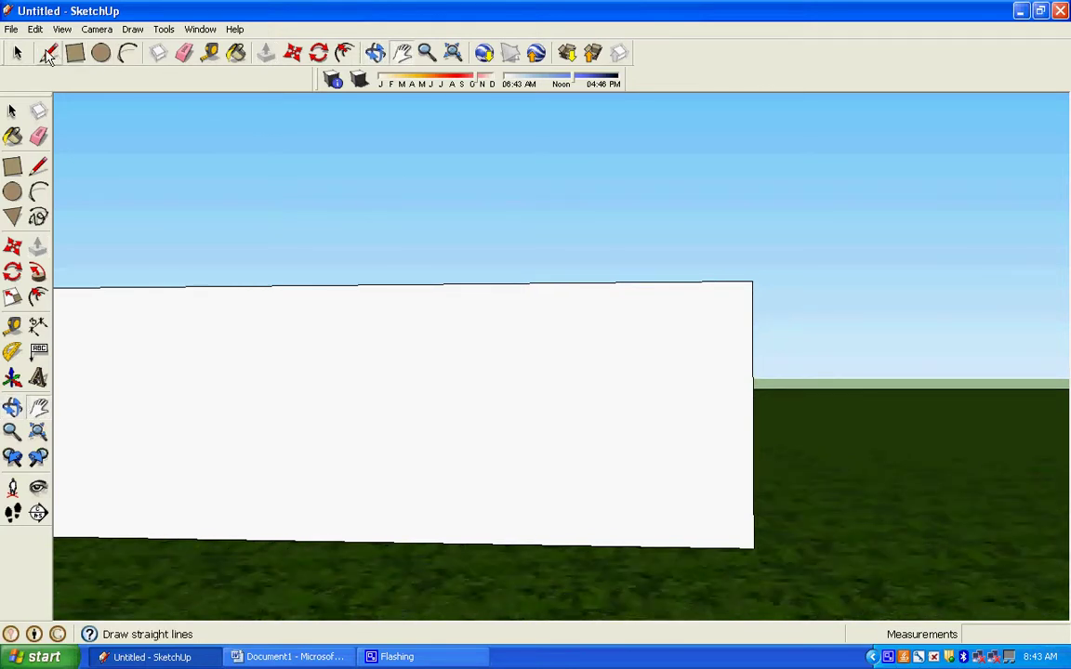
pyautogui.click(50, 54)
pyautogui.click(754, 546)
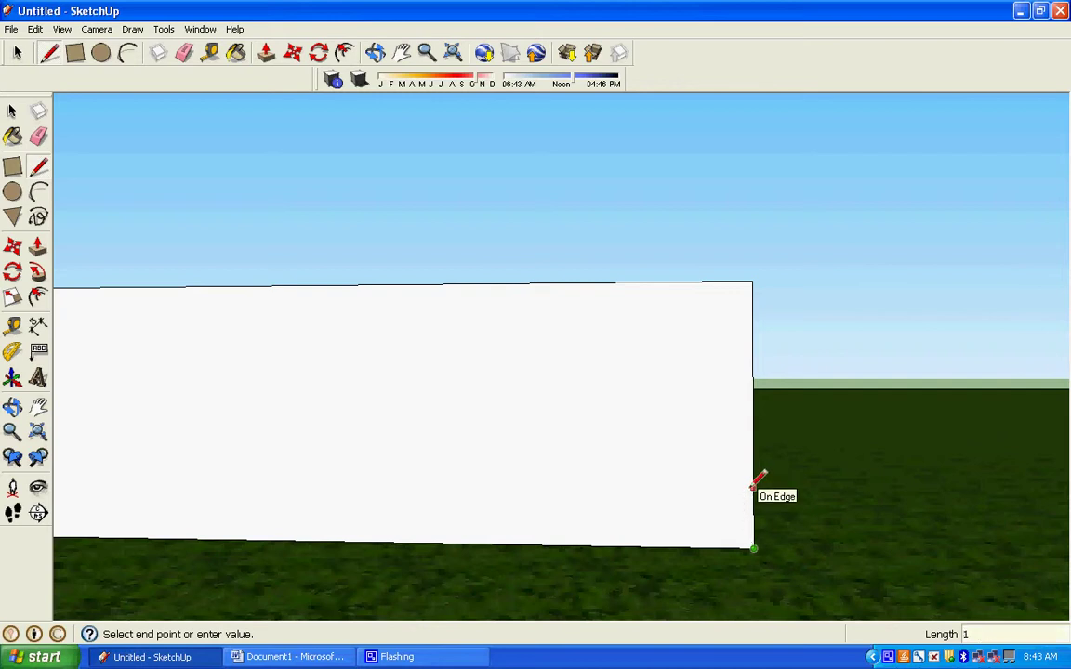
pyautogui.write("1'")
pyautogui.press('Return')
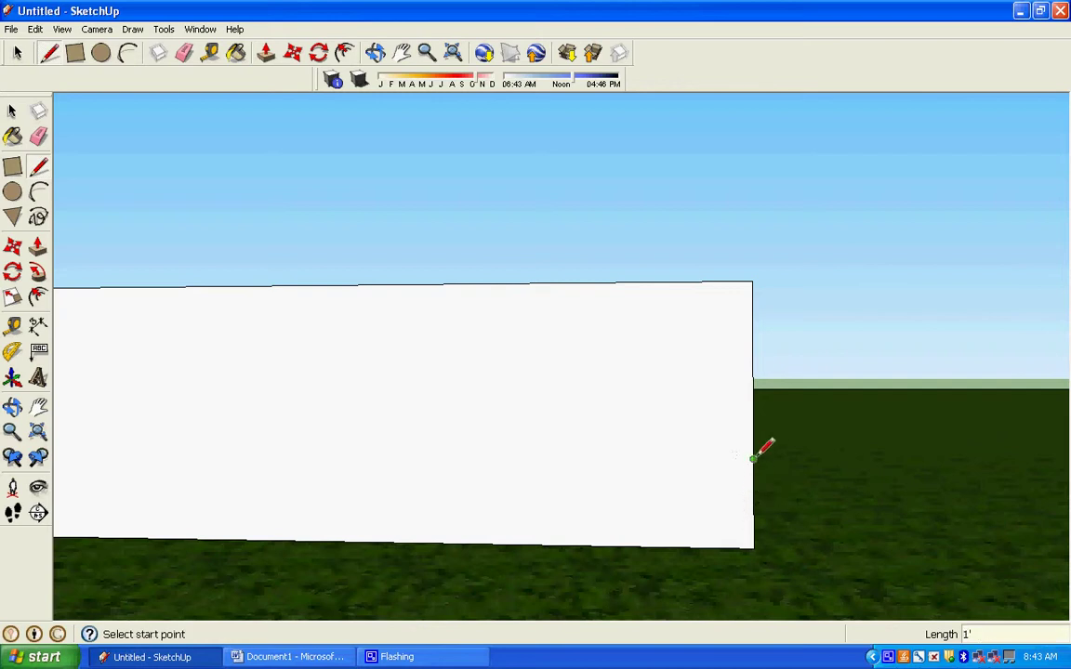
# Step: Draw a stair outline of alternating 1' horizontal and 1' vertical lines on the side face, from that 1' point up to the top edge
pyautogui.click(755, 456)
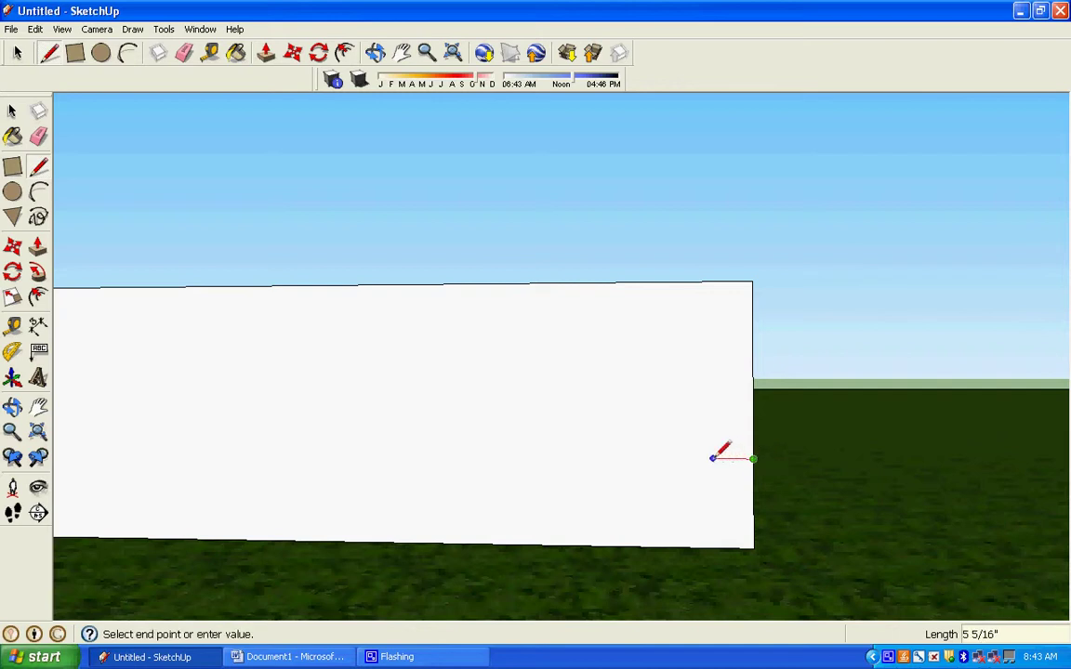
pyautogui.write('1')
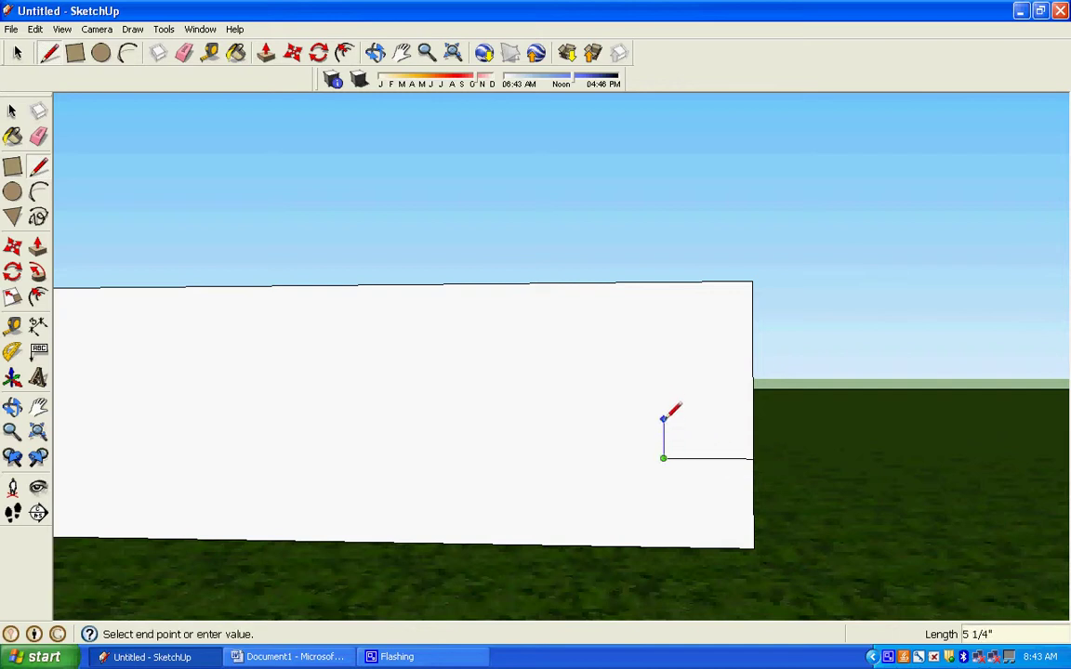
pyautogui.write('1')
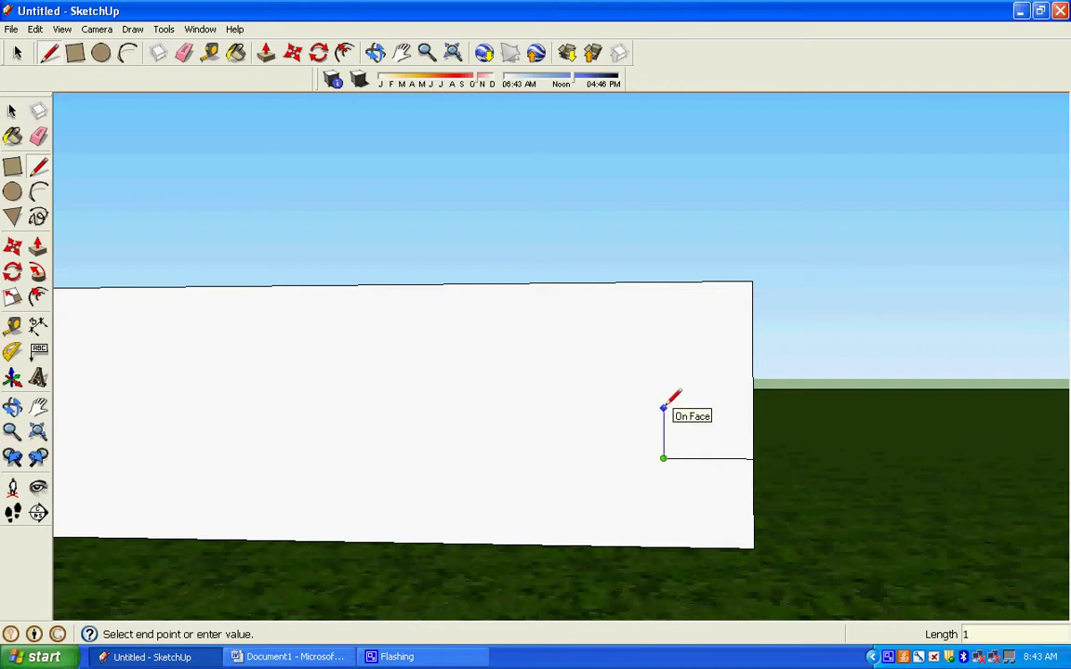
pyautogui.press('Return')
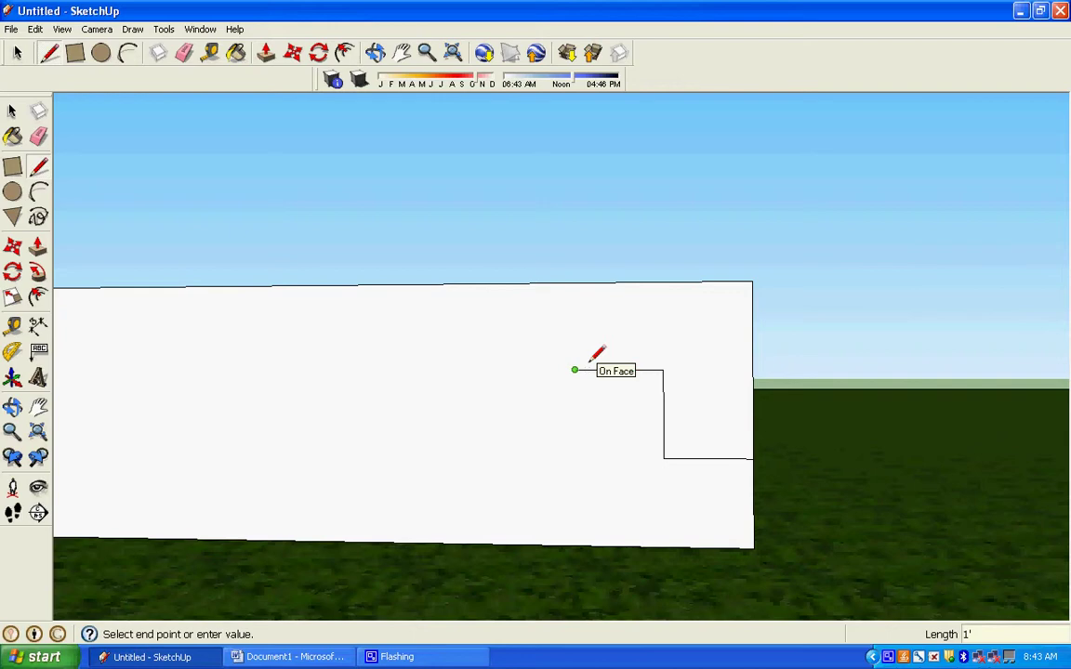
pyautogui.click(575, 370)
pyautogui.write('1')
pyautogui.press('Return')
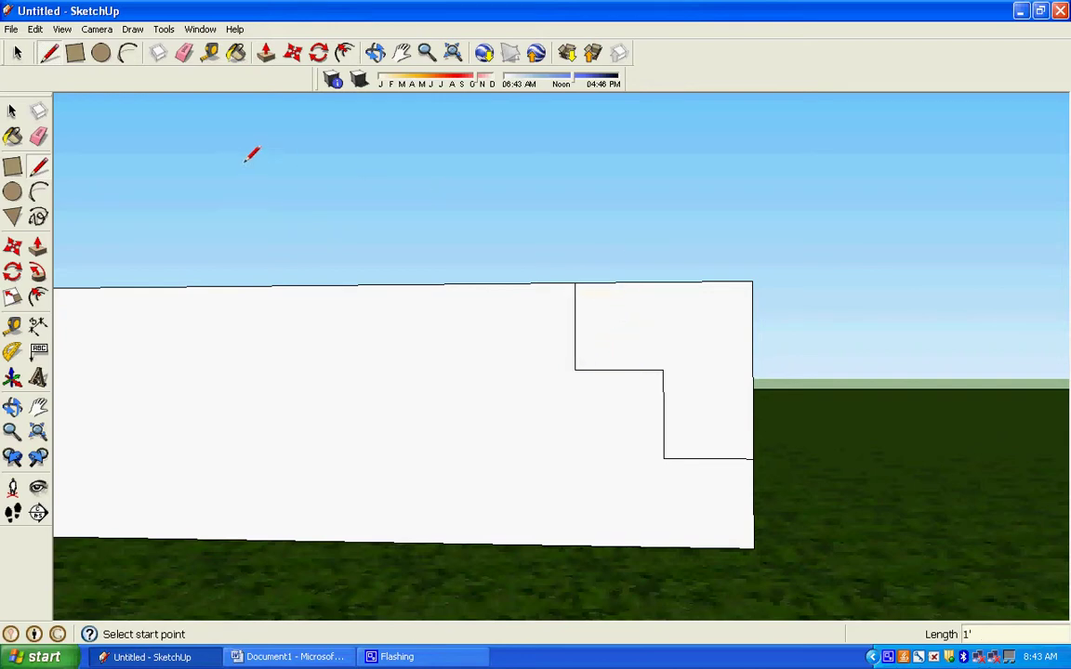
# Step: Cut the stepped corner profile around the block's perimeter with Follow Me, forming steps on all sides
pyautogui.moveTo(249, 158); pyautogui.dragTo(275, 305, button='middle')
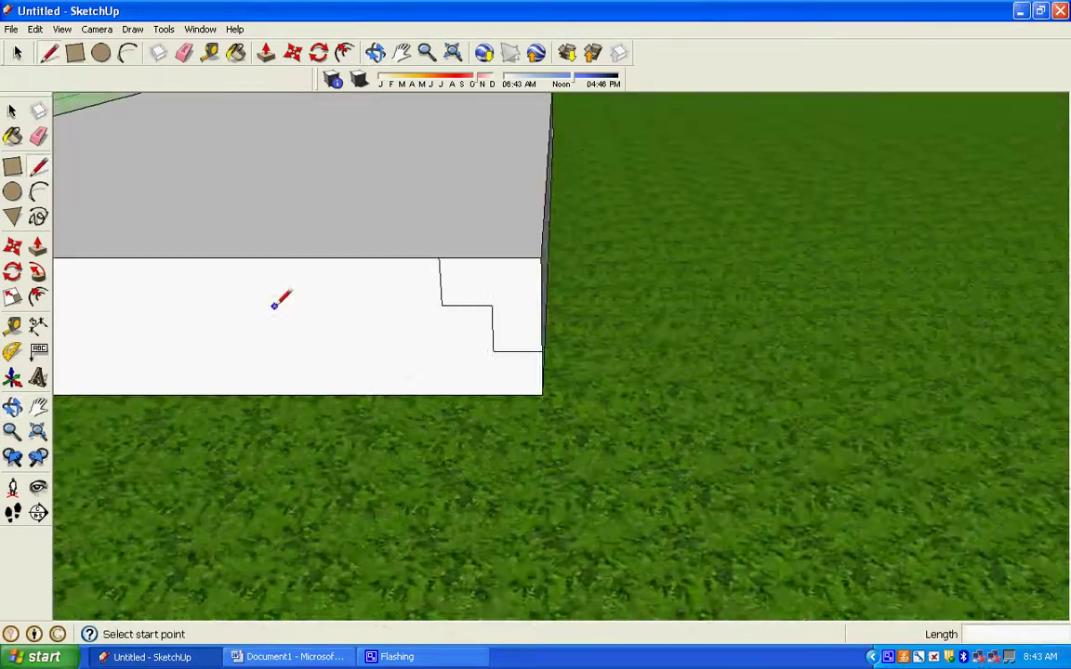
pyautogui.scroll(-1, 278, 301)
pyautogui.click(17, 53)
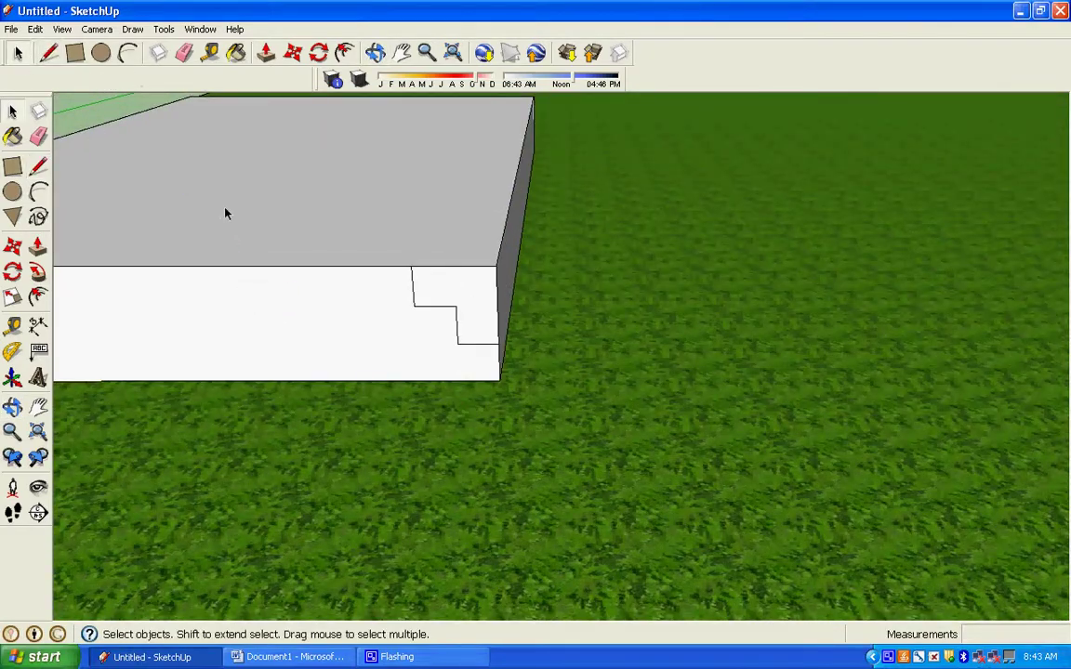
pyautogui.click(221, 213)
pyautogui.click(38, 246)
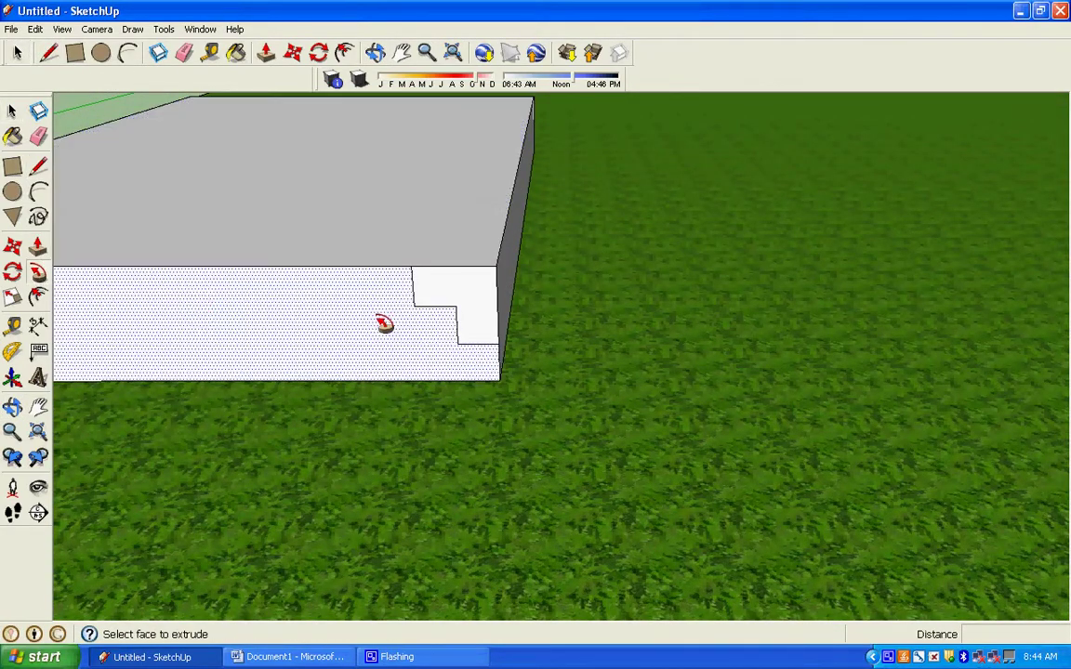
pyautogui.doubleClick(455, 295)
pyautogui.moveTo(566, 478); pyautogui.dragTo(227, 404, button='middle')
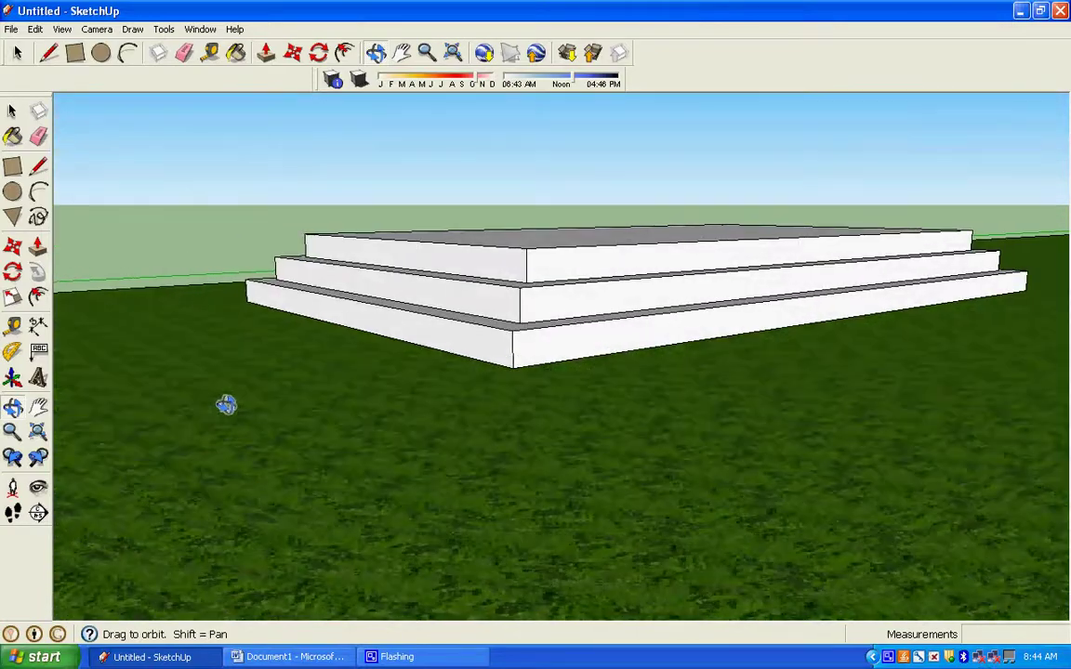
pyautogui.moveTo(686, 378); pyautogui.dragTo(430, 476, button='middle')
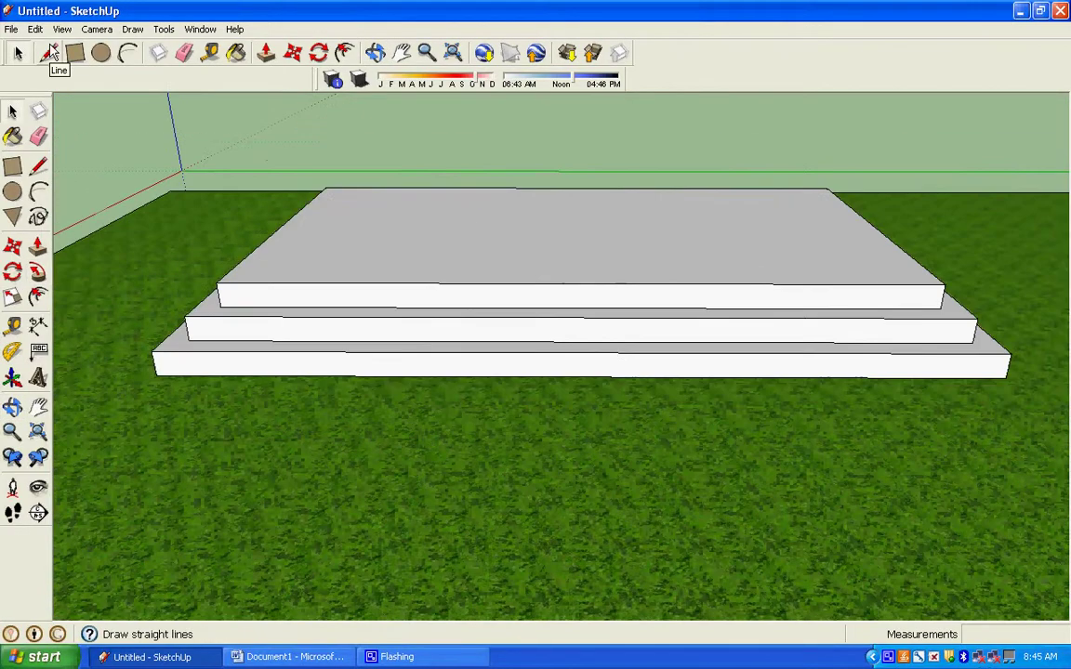
pyautogui.press('space')
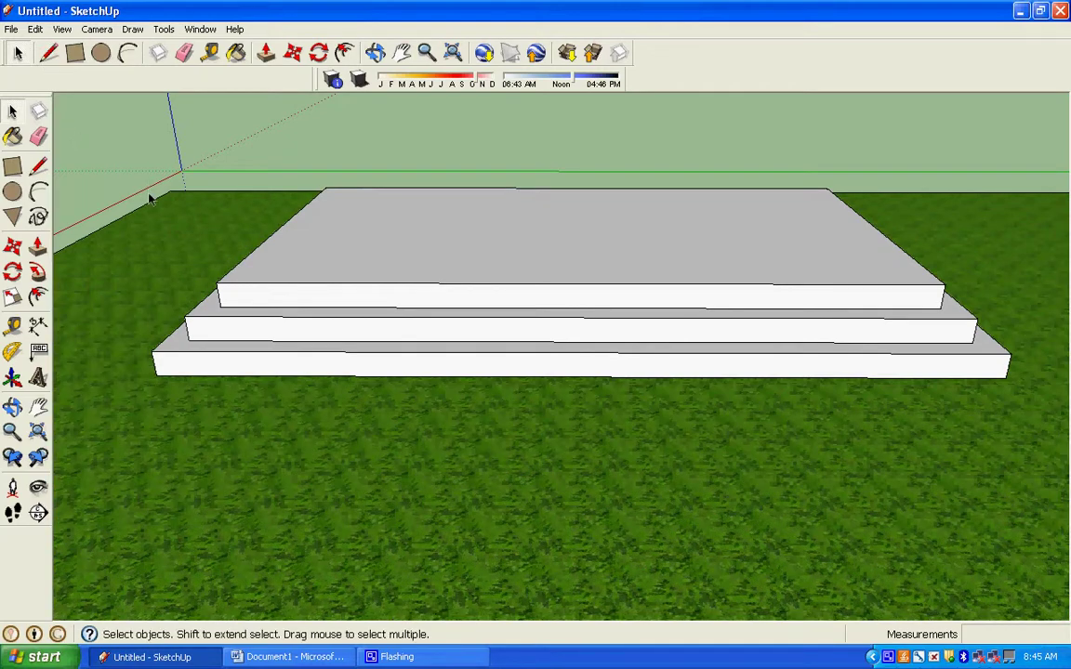
# Step: Switch to Word and replace the notes with "Now group the base."
pyautogui.click(261, 656)
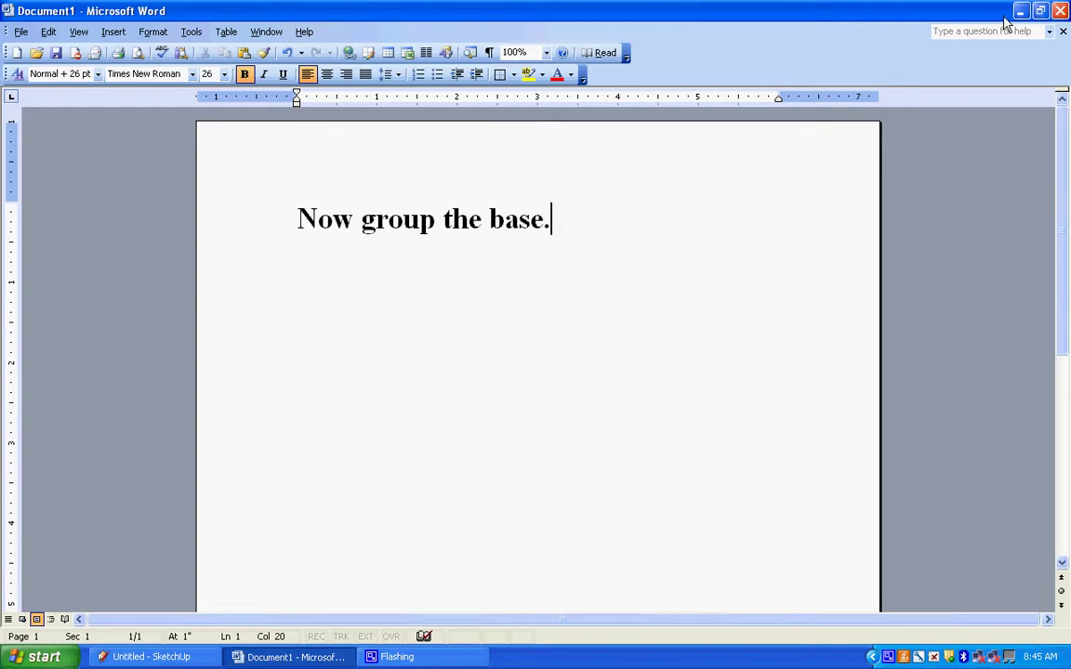
# Step: Switch to SketchUp, select the entire stepped base without the grass plot, and make it a group
pyautogui.hotkey('alt', 'Tab')
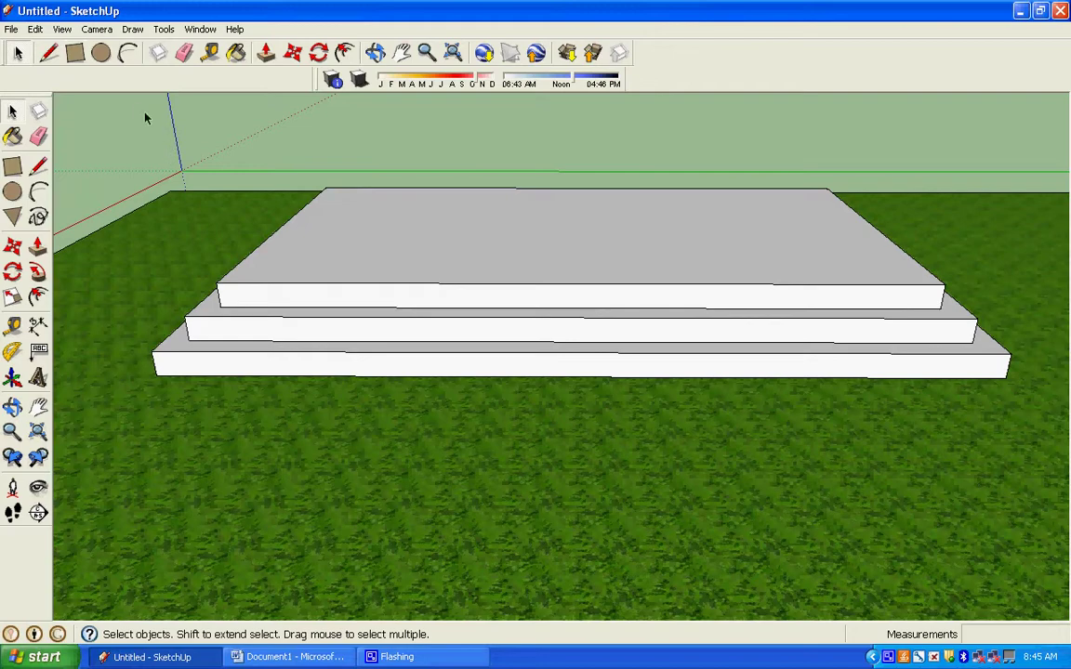
pyautogui.moveTo(118, 113); pyautogui.dragTo(1034, 451)
pyautogui.rightClick(471, 271)
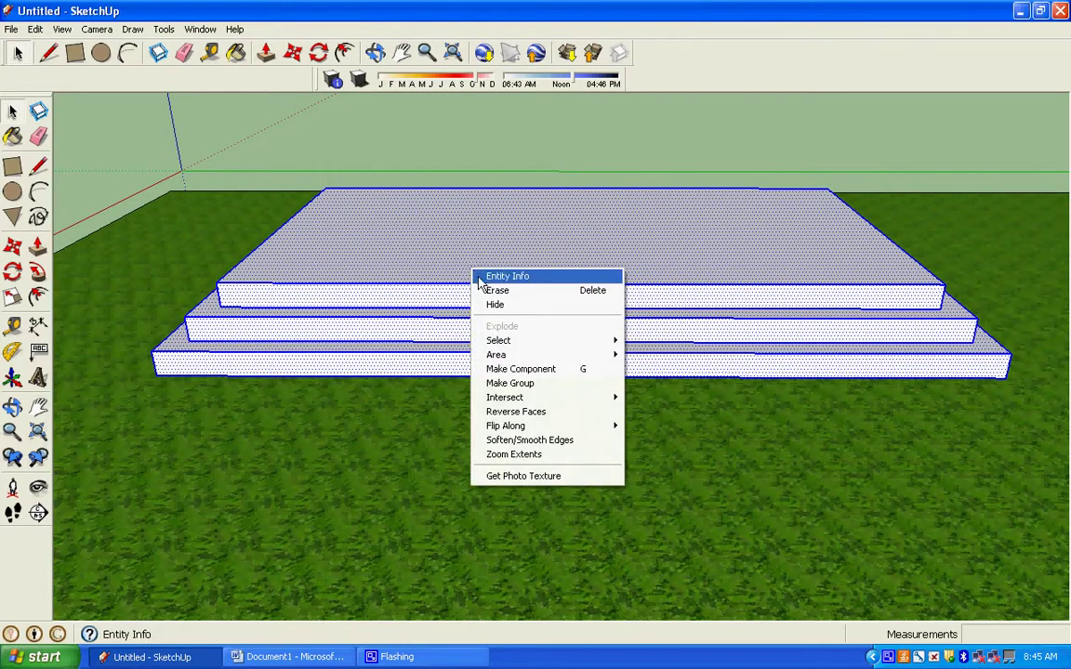
pyautogui.click(516, 383)
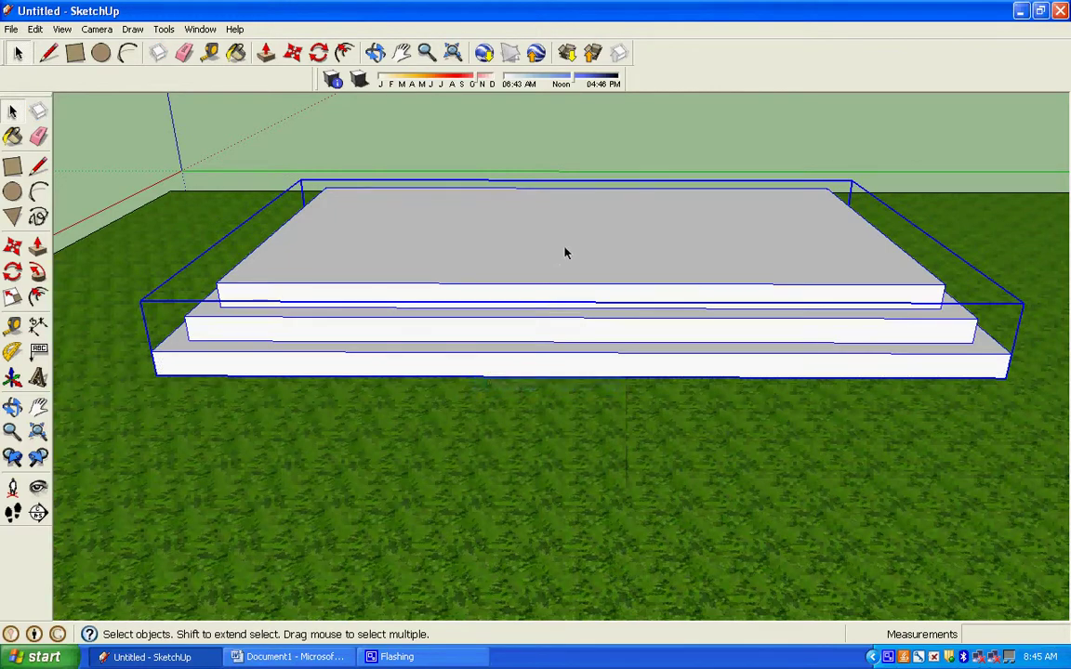
pyautogui.rightClick(454, 245)
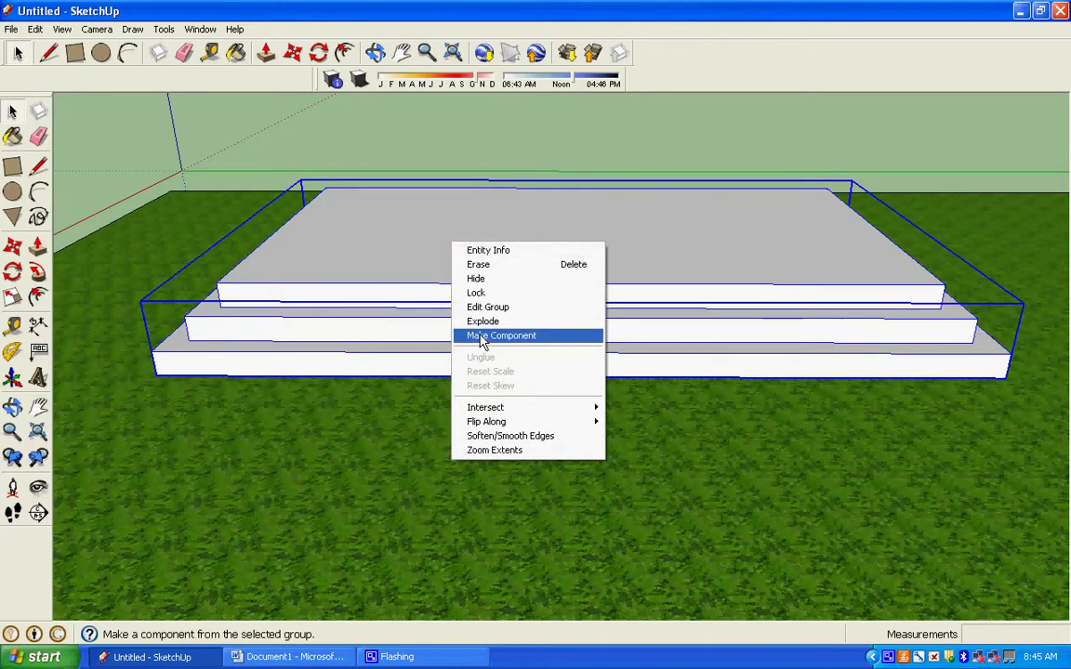
pyautogui.rightClick(336, 271)
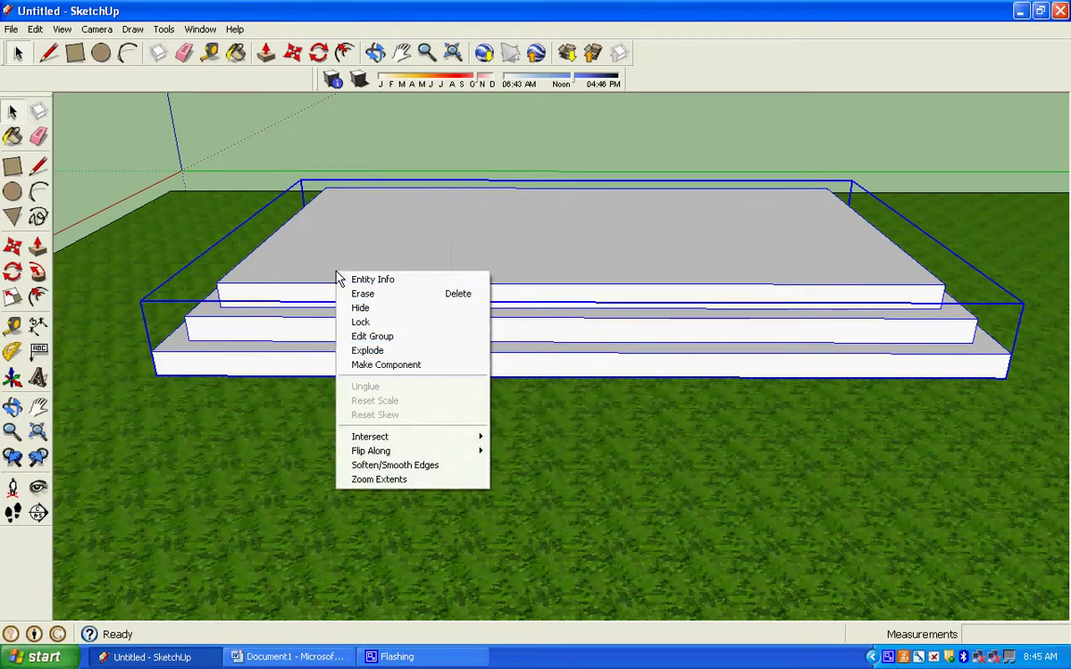
pyautogui.click(319, 260)
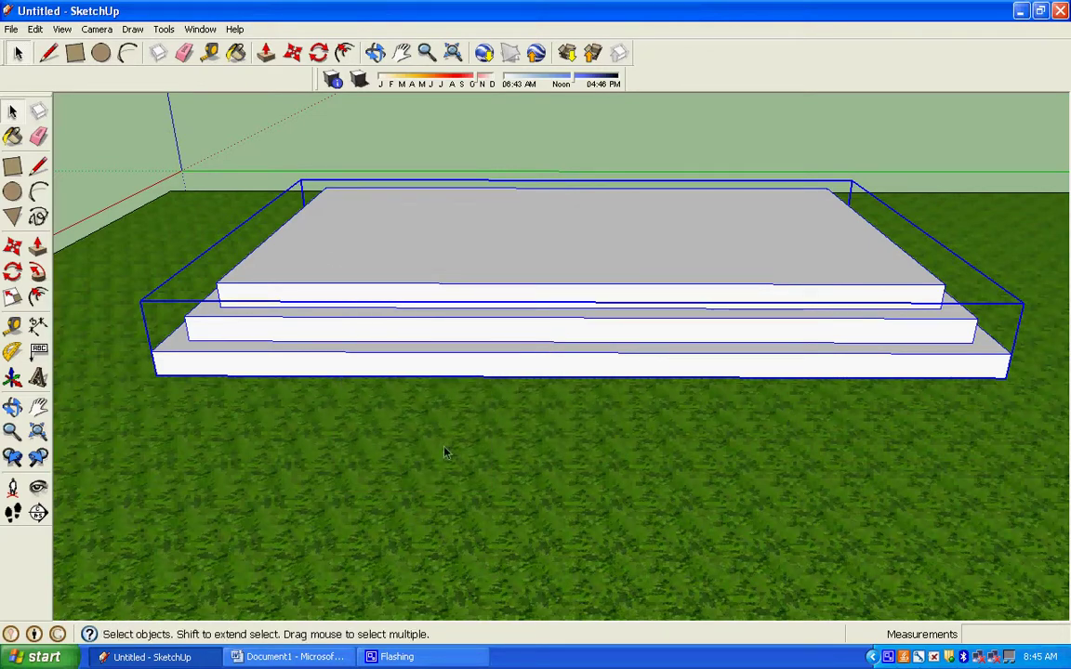